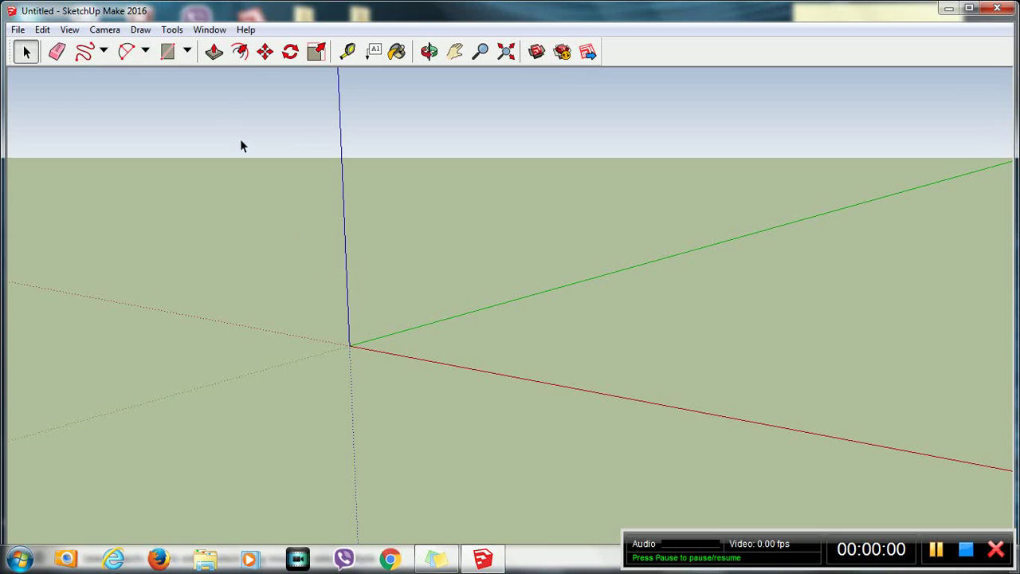
Draw a rectangle on the ground and Push/Pull it upward into a box
left_click(187, 51)
left_click(181, 73)
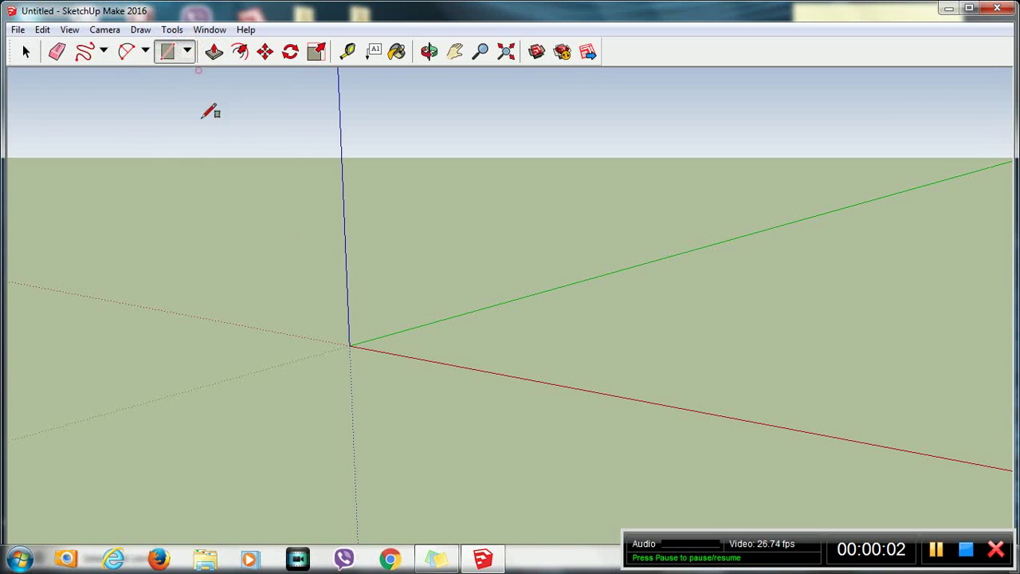
left_click(470, 332)
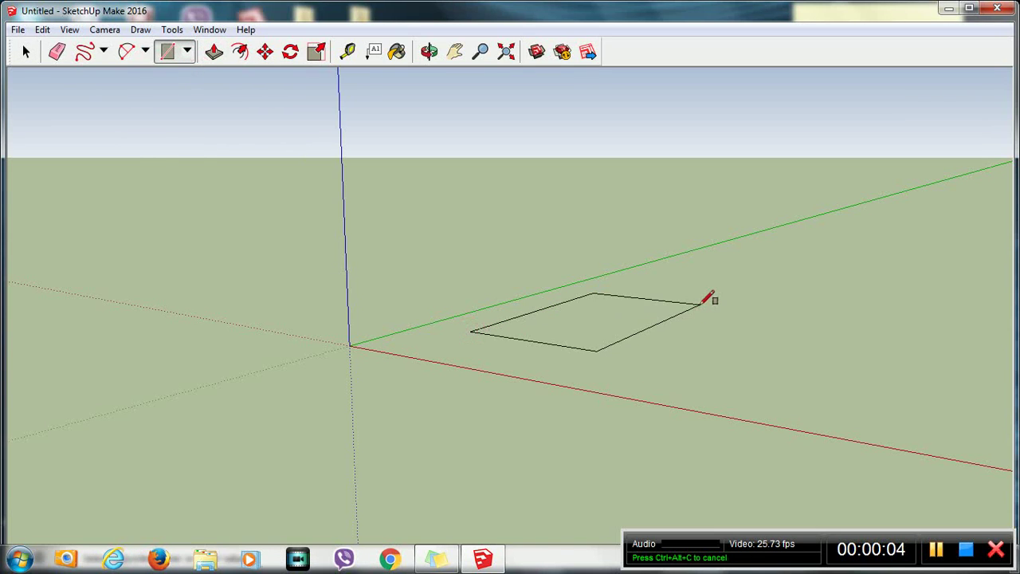
left_click(728, 307)
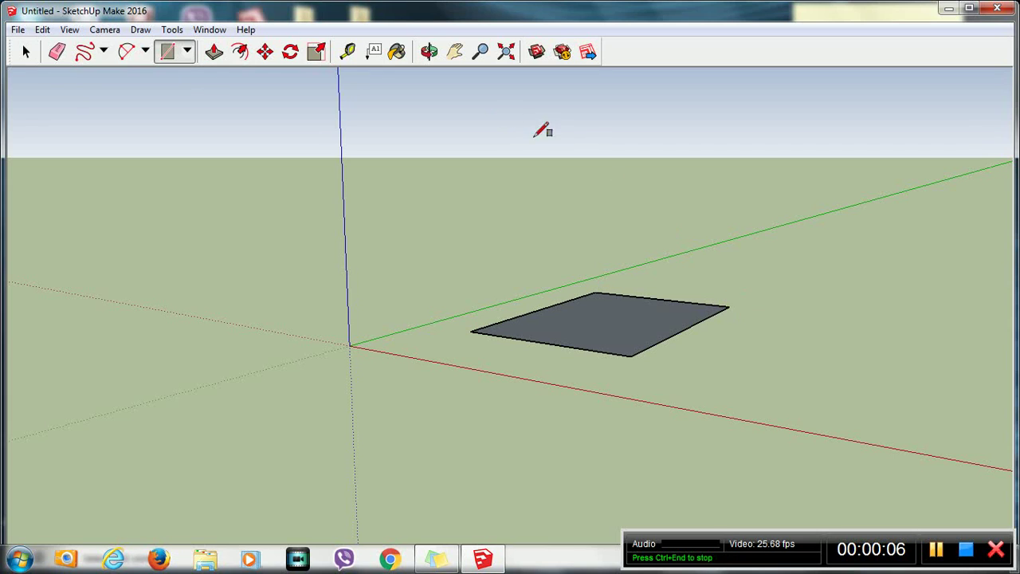
left_click(214, 51)
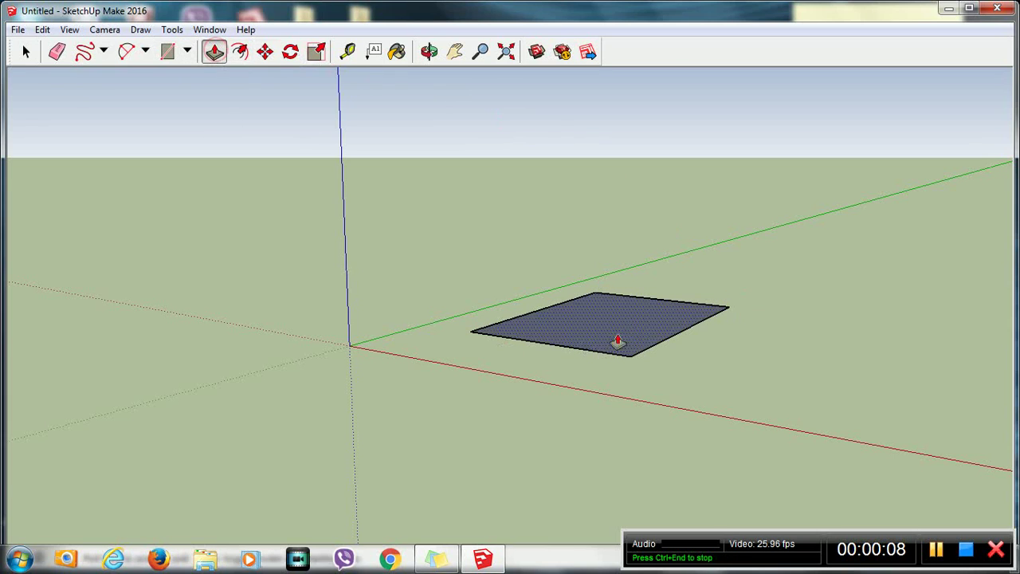
left_click_drag(623, 323, 613, 241)
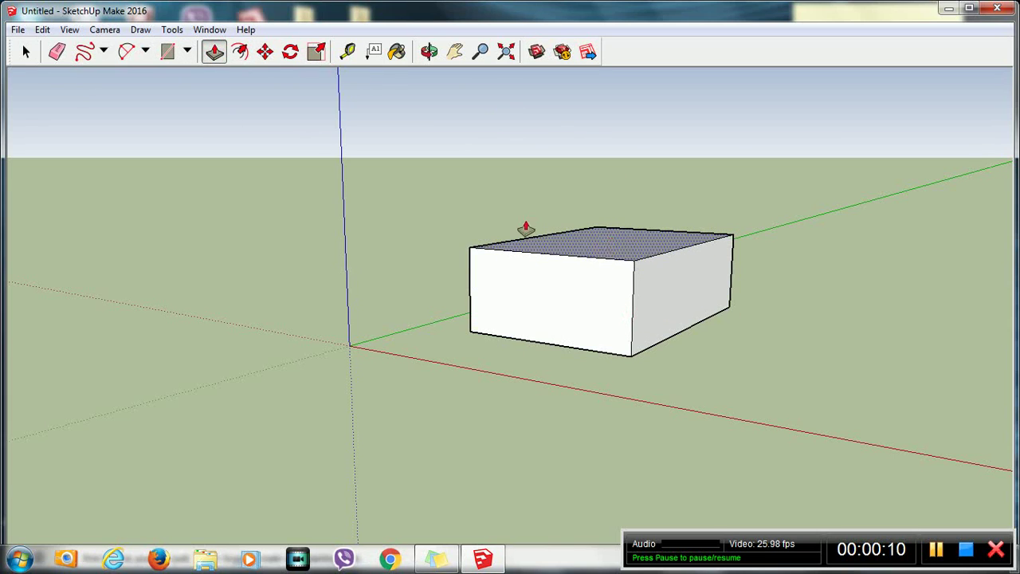
Draw a circle on the box's front face and pull it out into a cylinder
left_click(186, 51)
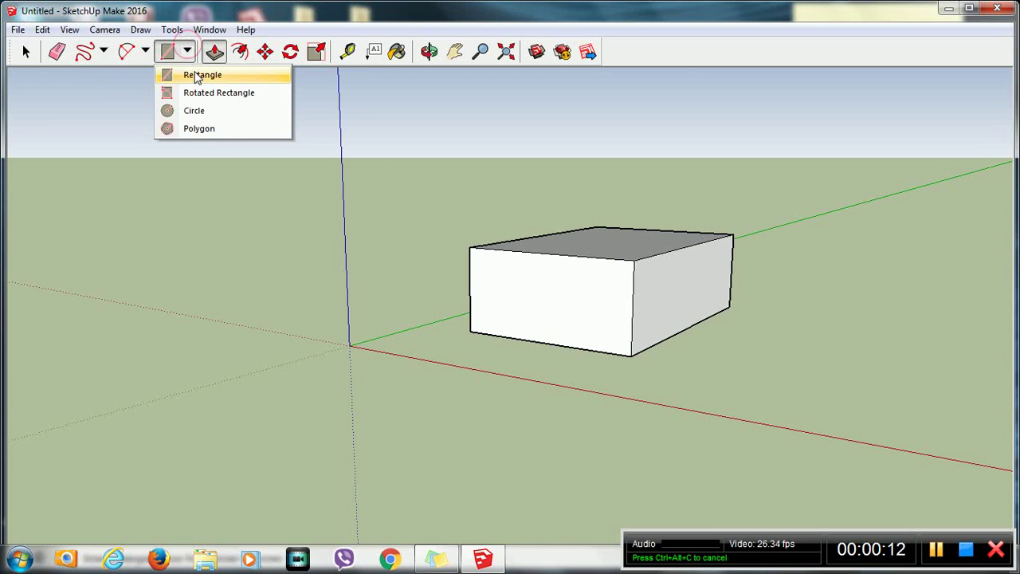
left_click(195, 110)
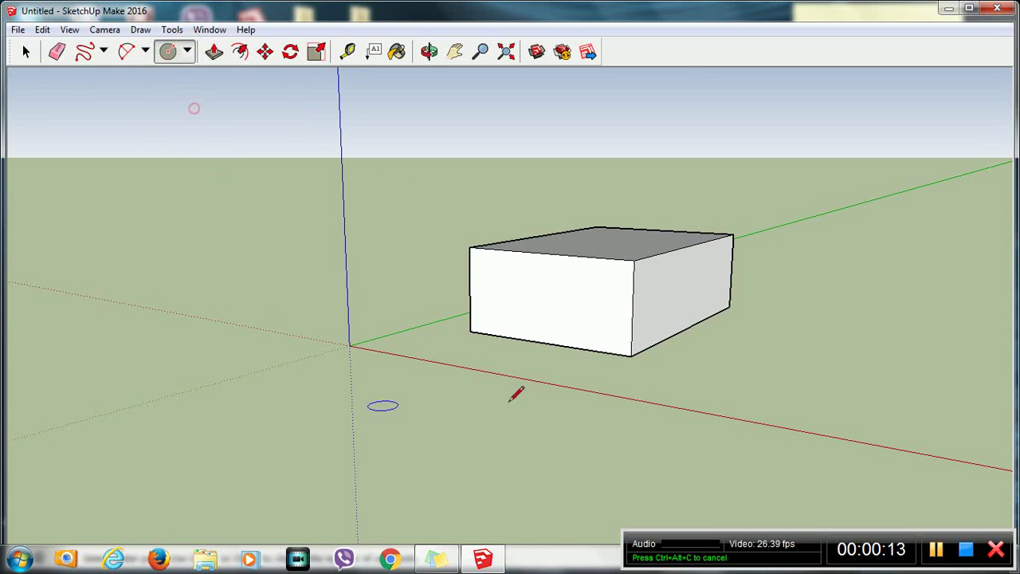
left_click(525, 294)
left_click(542, 291)
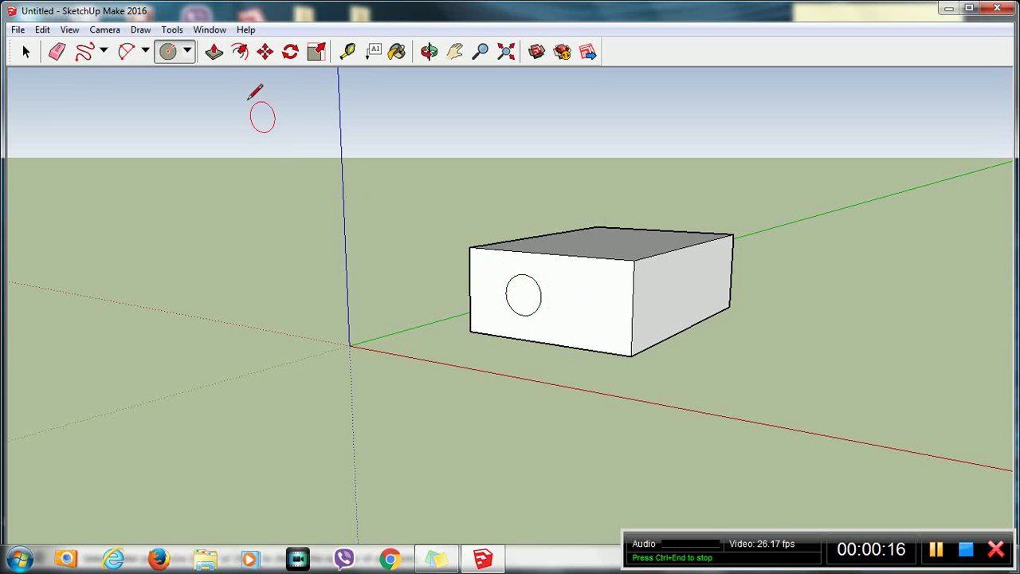
left_click(213, 51)
left_click_drag(523, 308, 485, 307)
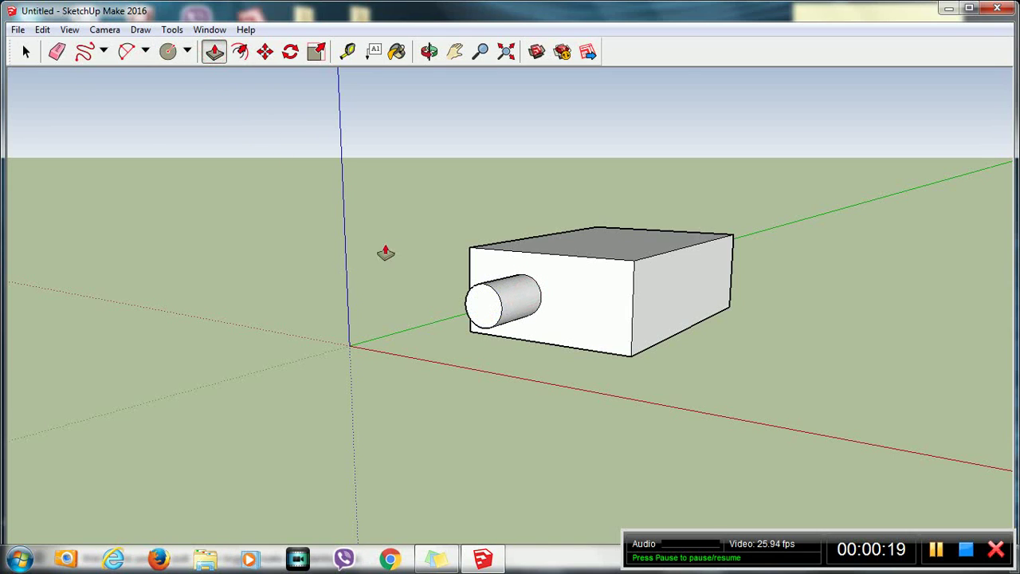
Draw a polygon and extrude a small block from the box's right face
left_click(187, 51)
left_click(205, 129)
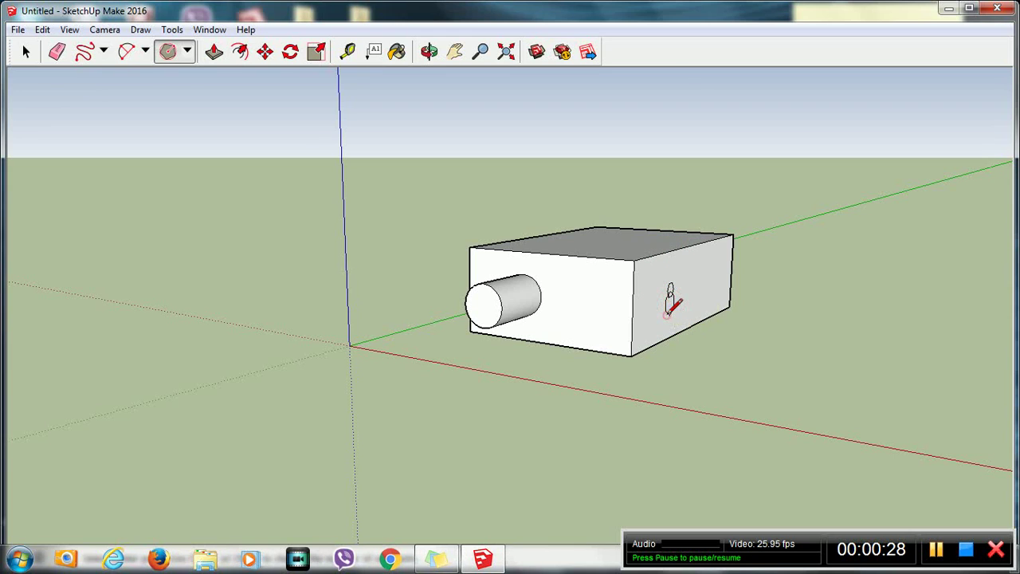
left_click(214, 51)
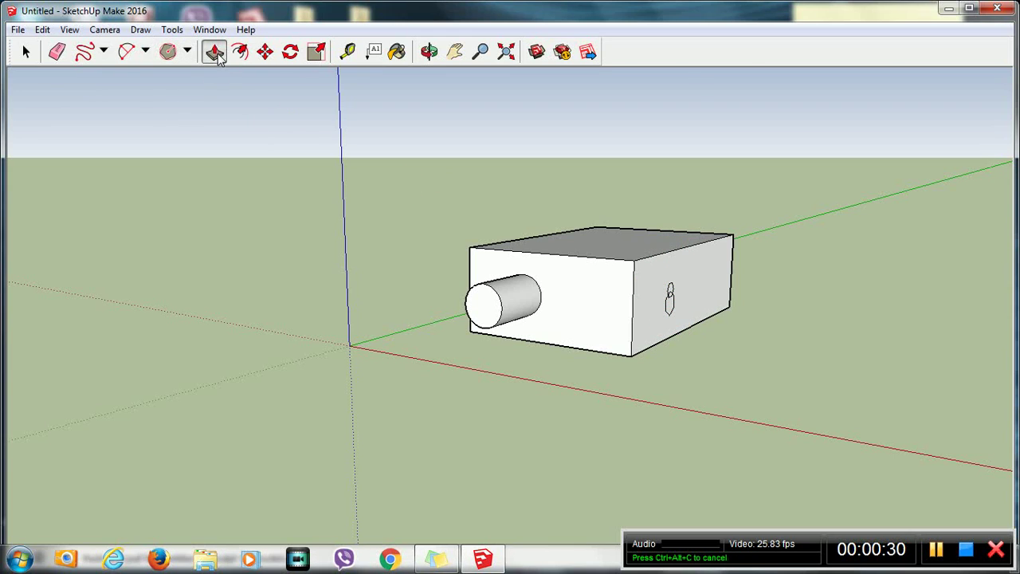
left_click(670, 300)
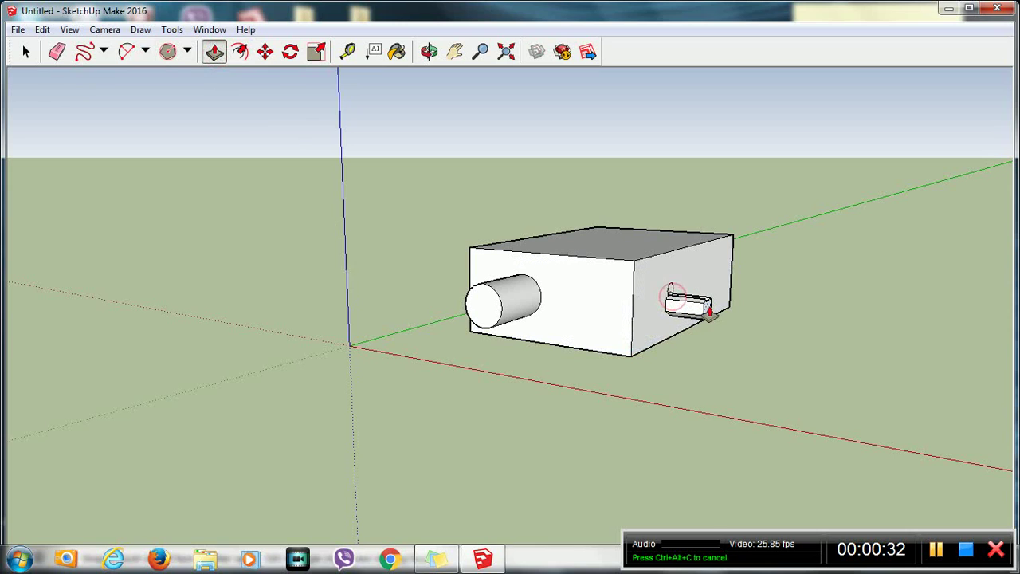
left_click_drag(677, 283, 638, 269)
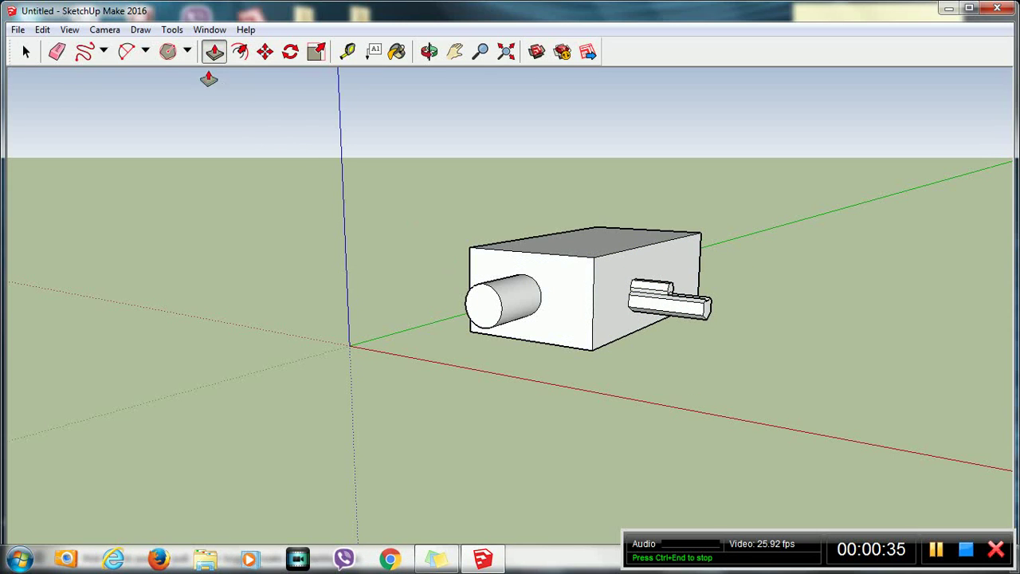
Draw a circle on the ground left of the box and extrude it into a cylinder
left_click(188, 51)
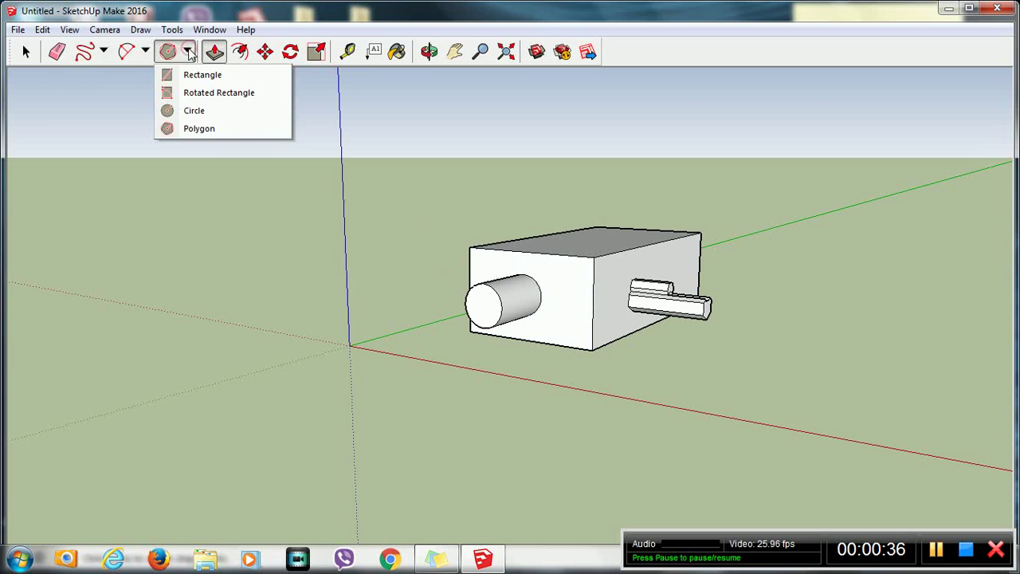
left_click(194, 109)
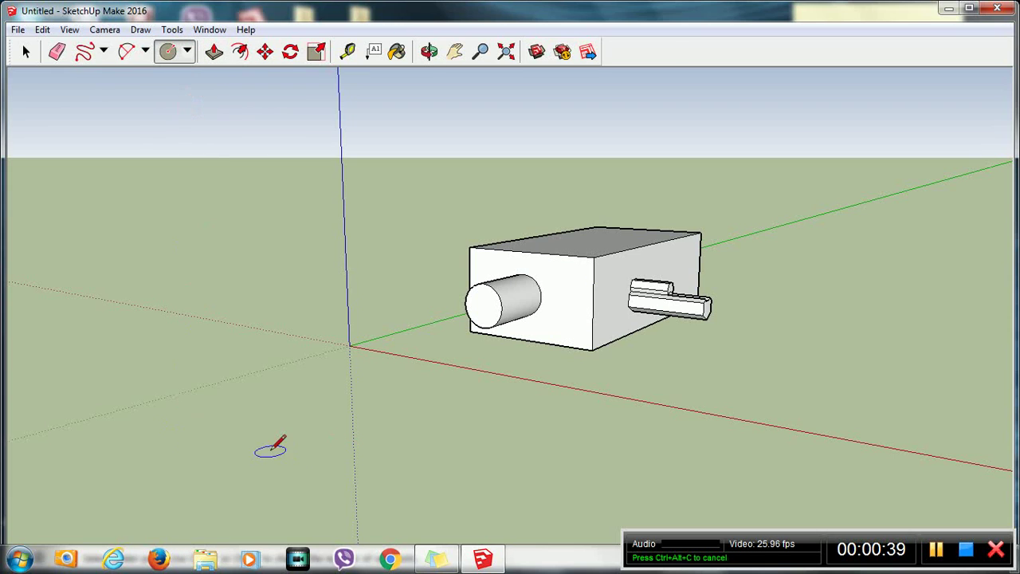
left_click(211, 457)
left_click(254, 453)
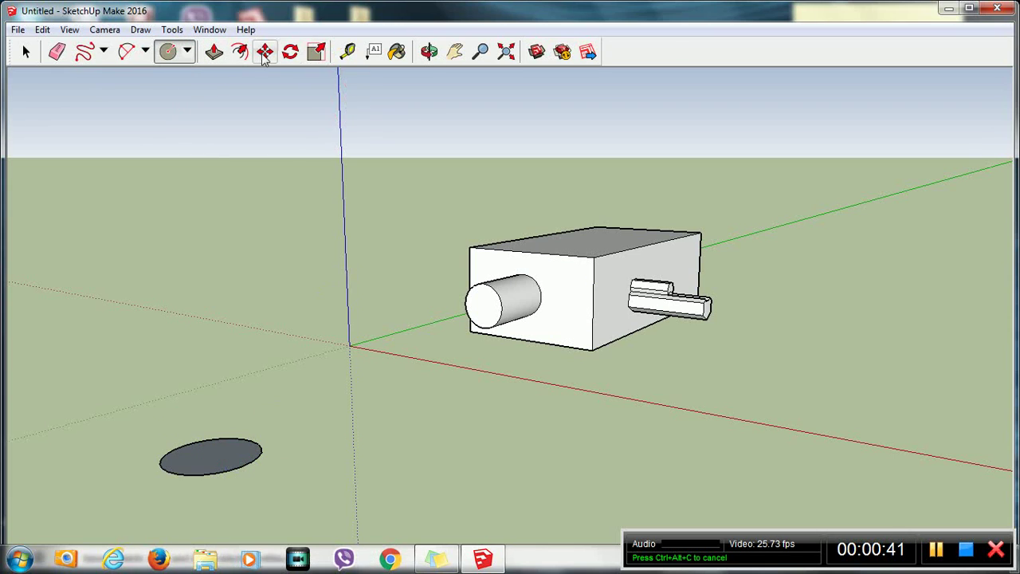
left_click(214, 51)
left_click(217, 453)
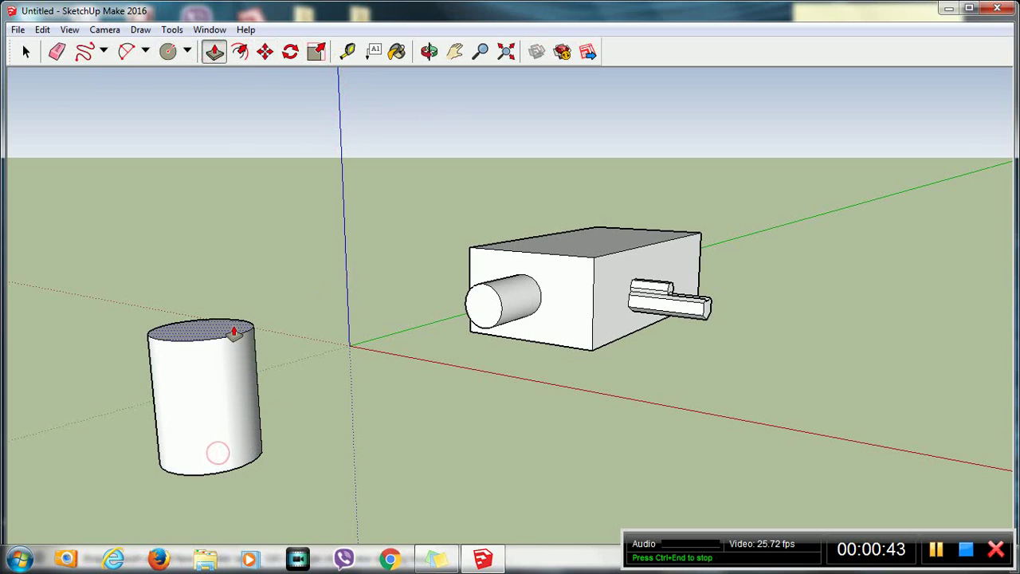
left_click(234, 331)
Offset the cylinder's top edge inward and push the outer ring down, leaving a narrower cylinder
left_click(240, 51)
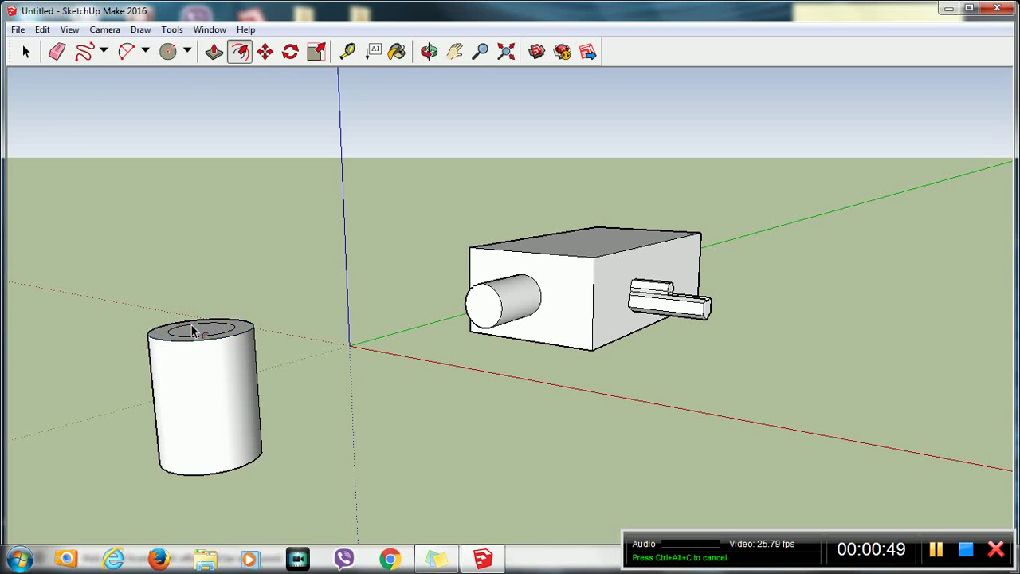
left_click(214, 51)
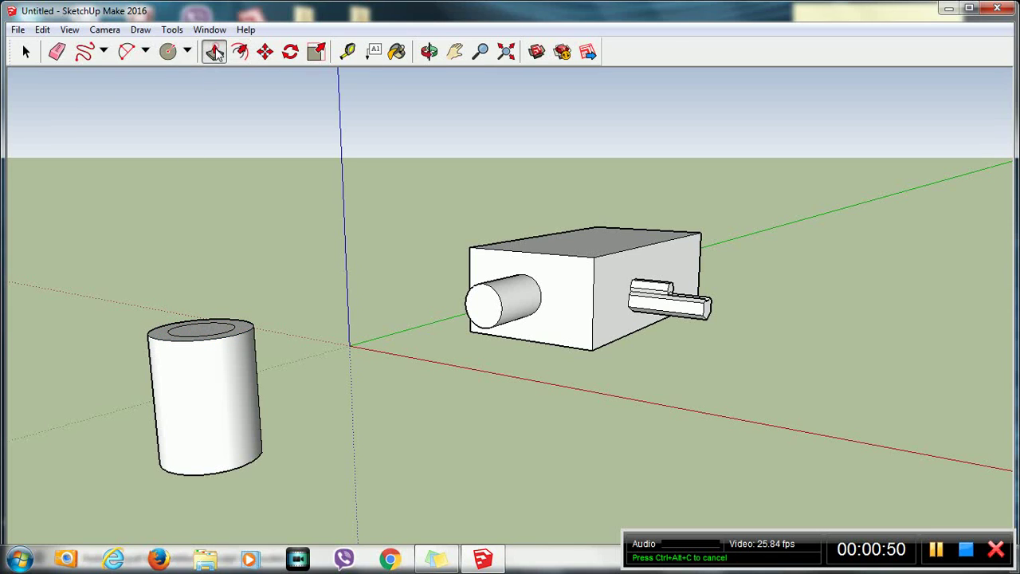
left_click(196, 335)
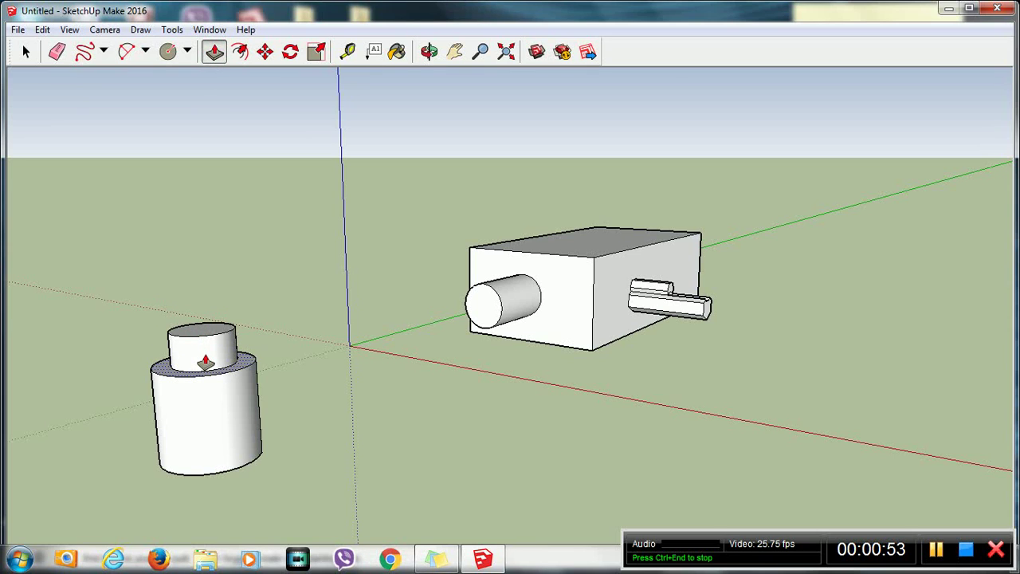
left_click(208, 361)
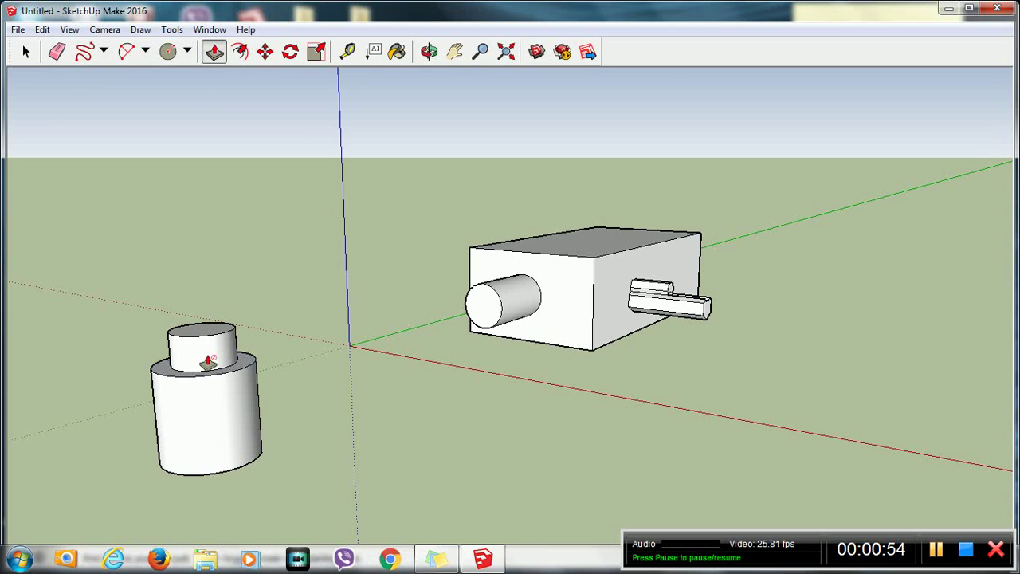
Paint the box faces with Metal Corrugated Shiny and Metal Aluminum Anodized materials
left_click(397, 52)
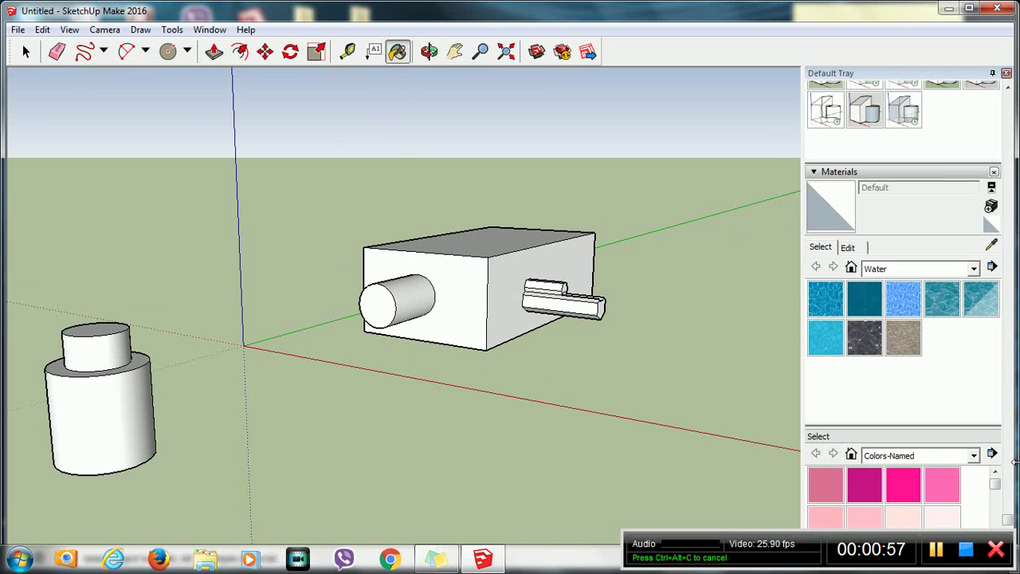
left_click(974, 269)
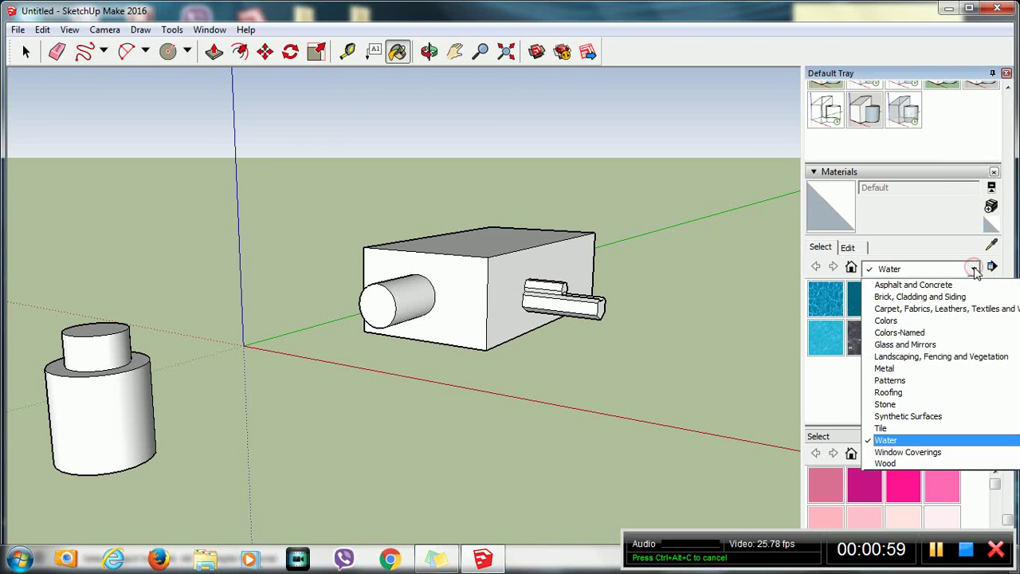
left_click(909, 369)
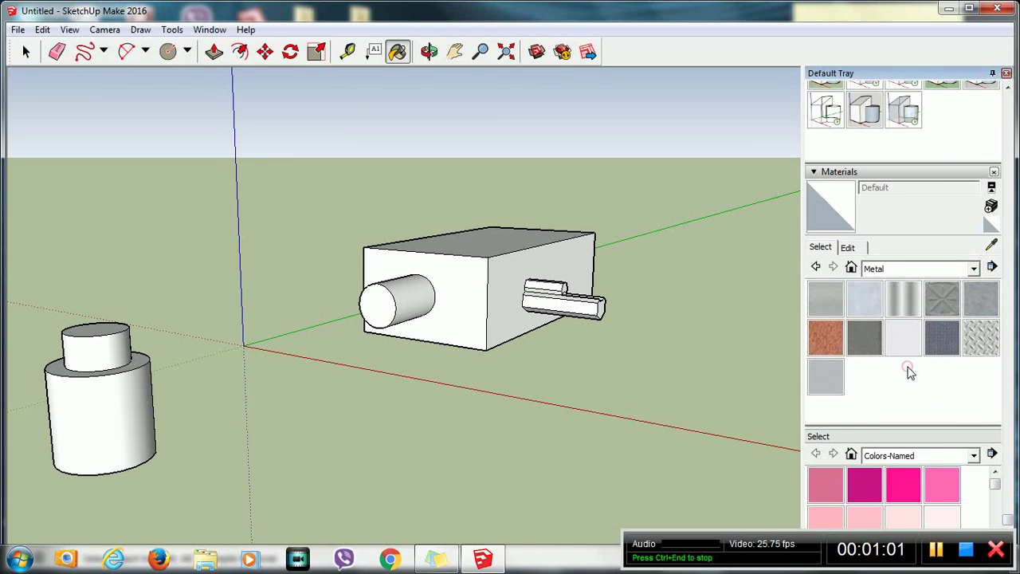
left_click(903, 299)
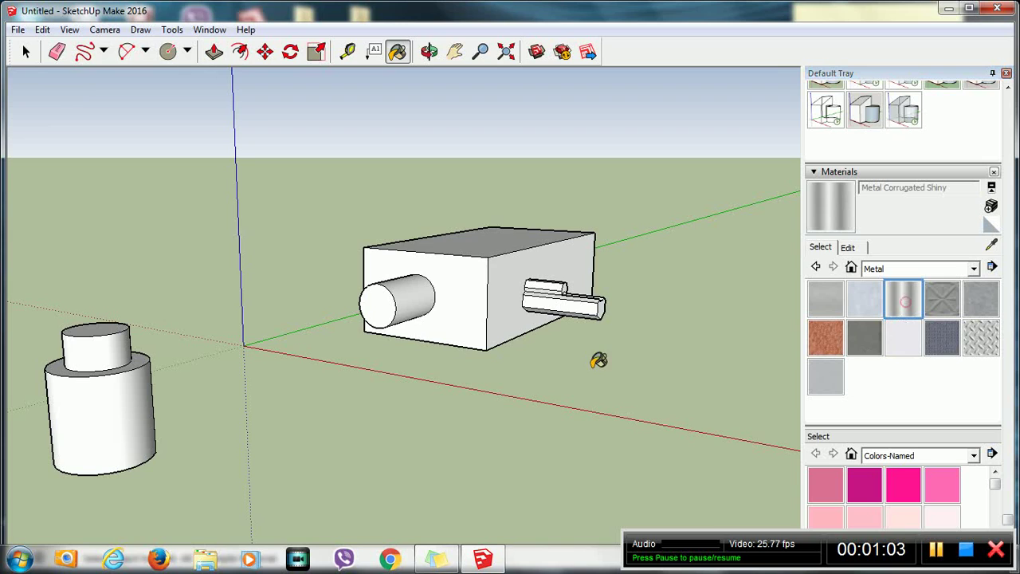
left_click(460, 327)
left_click(863, 298)
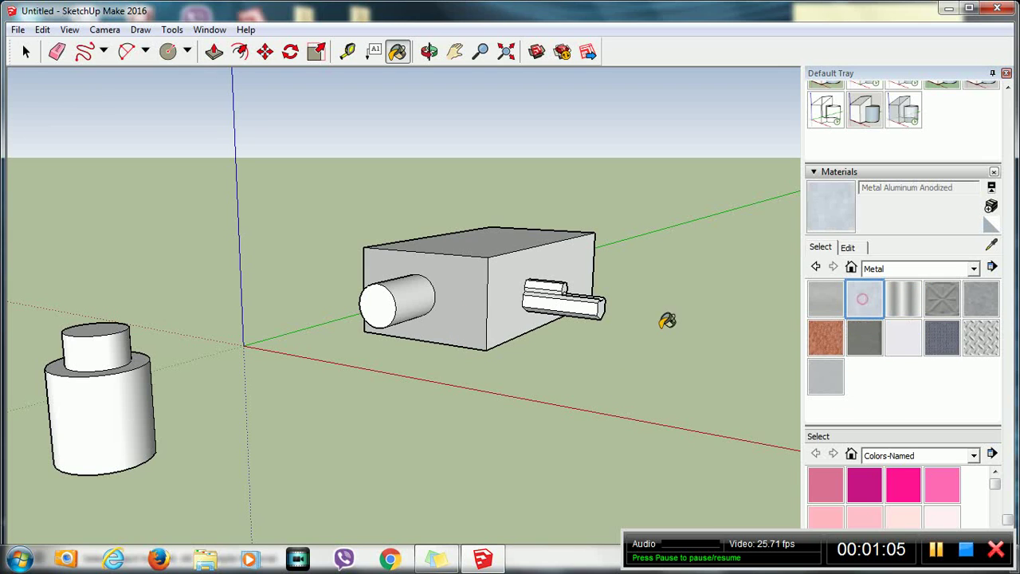
left_click(586, 265)
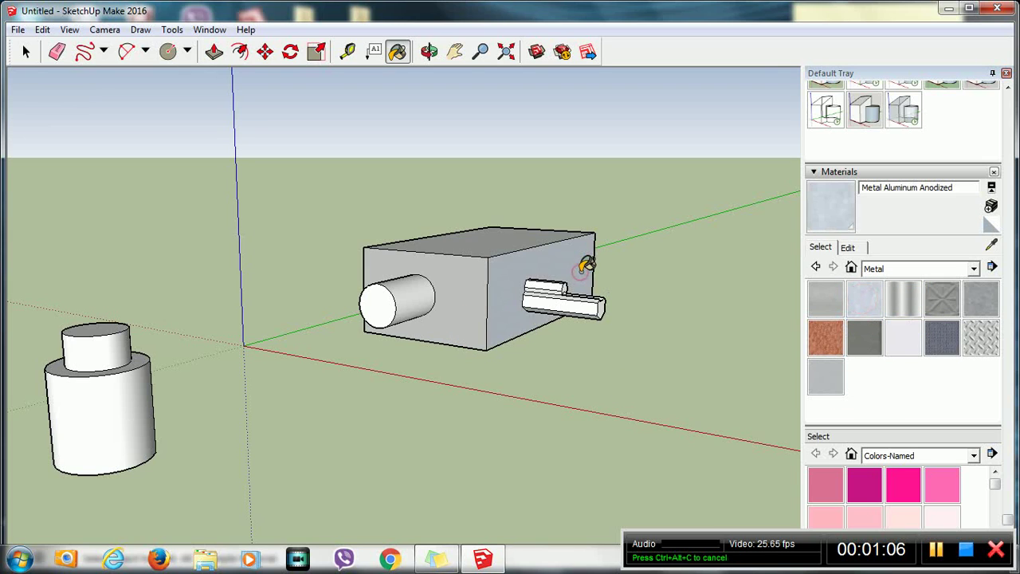
Paint the box's end face and the lower cylinder with cyan Color H04
left_click(978, 273)
left_click(925, 321)
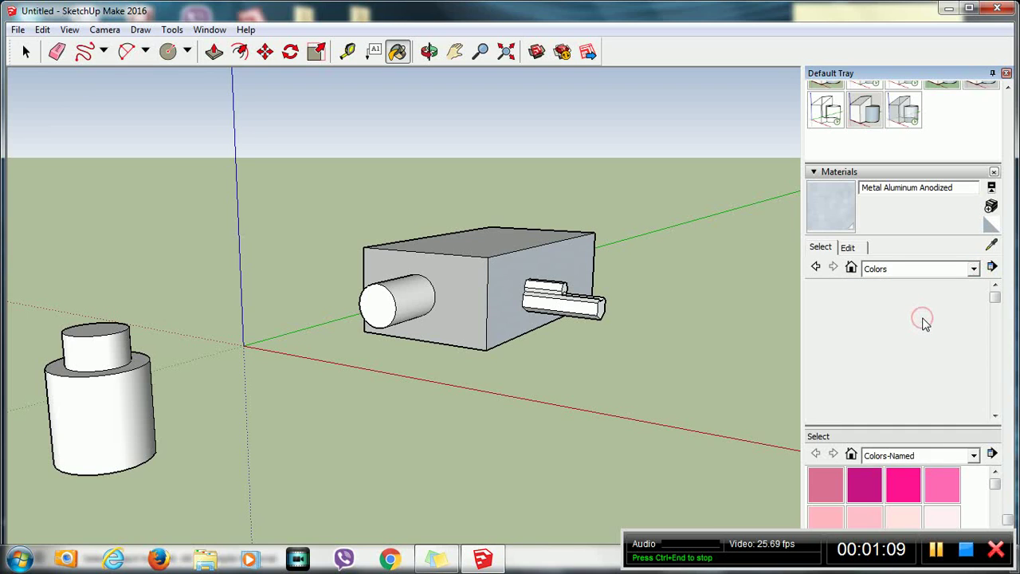
left_click_drag(995, 297, 995, 344)
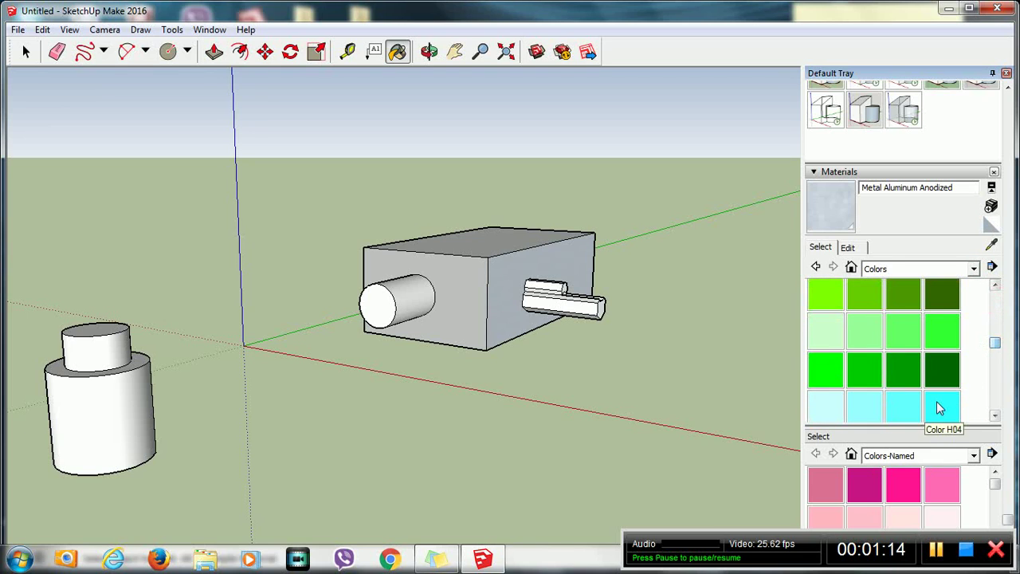
left_click(937, 408)
left_click(511, 292)
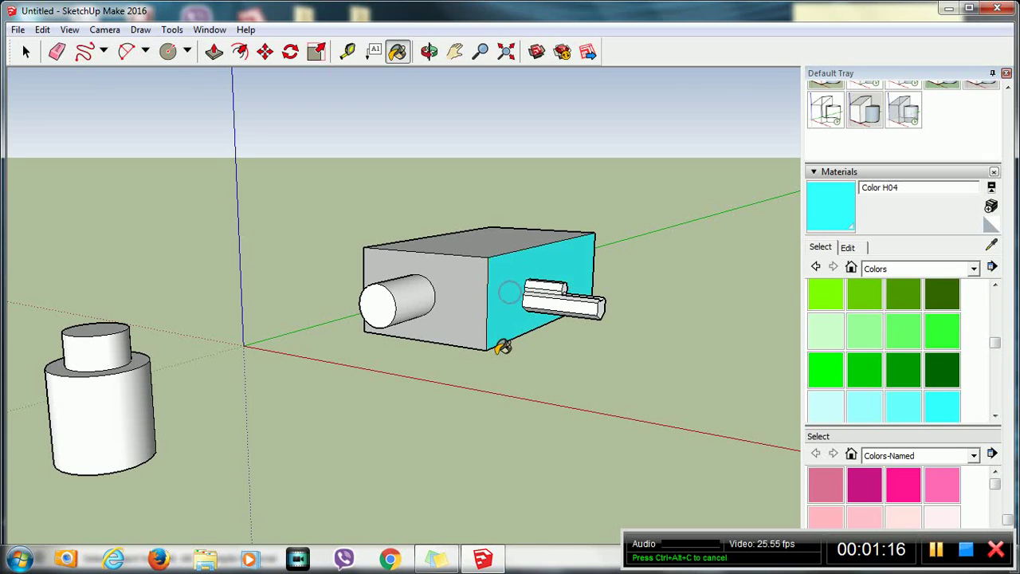
left_click(128, 416)
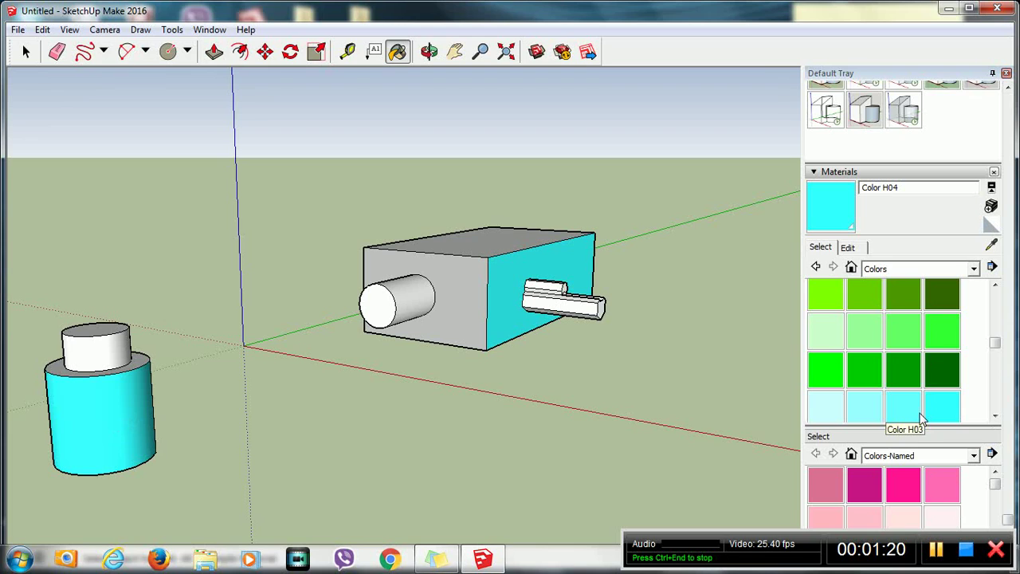
left_click(938, 550)
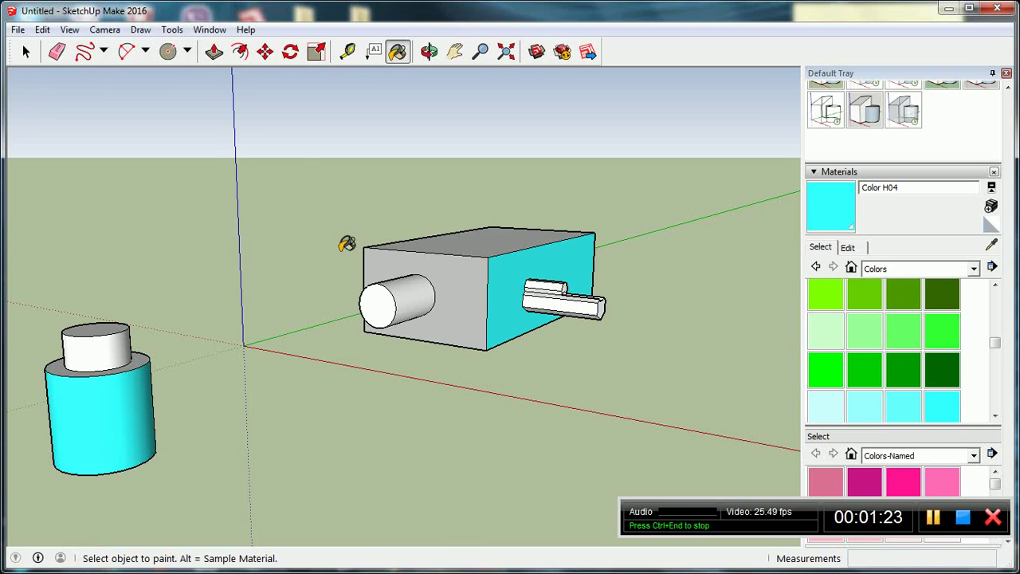
left_click(190, 52)
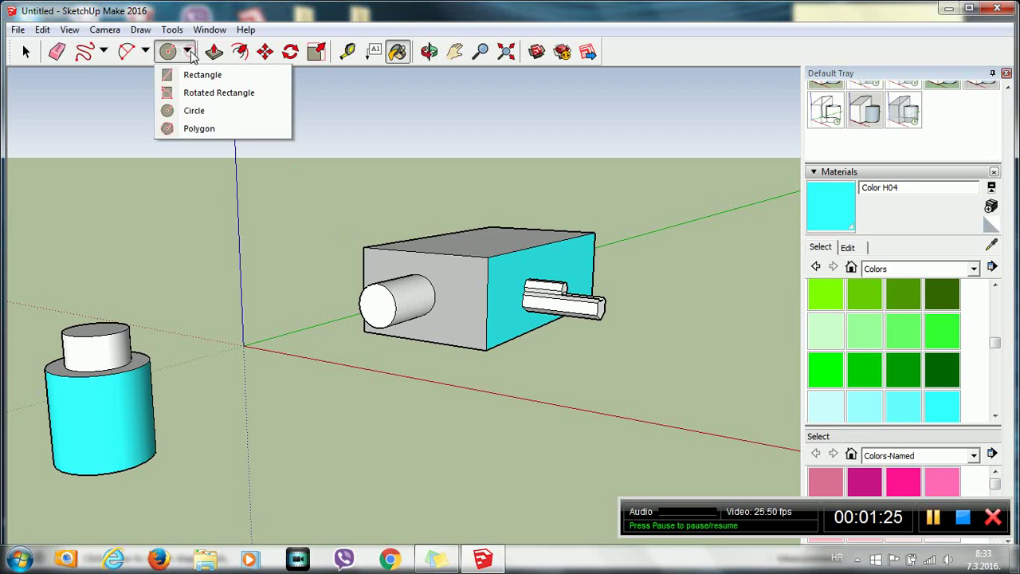
Draw a hexagon on the ground in front of the box and extrude it into a prism
left_click(199, 128)
left_click(382, 463)
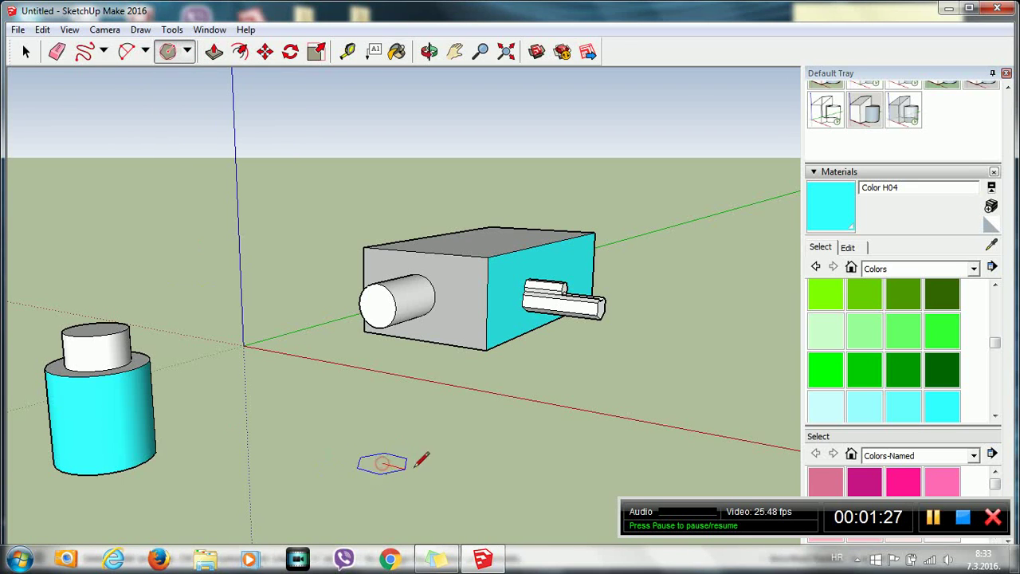
left_click(433, 469)
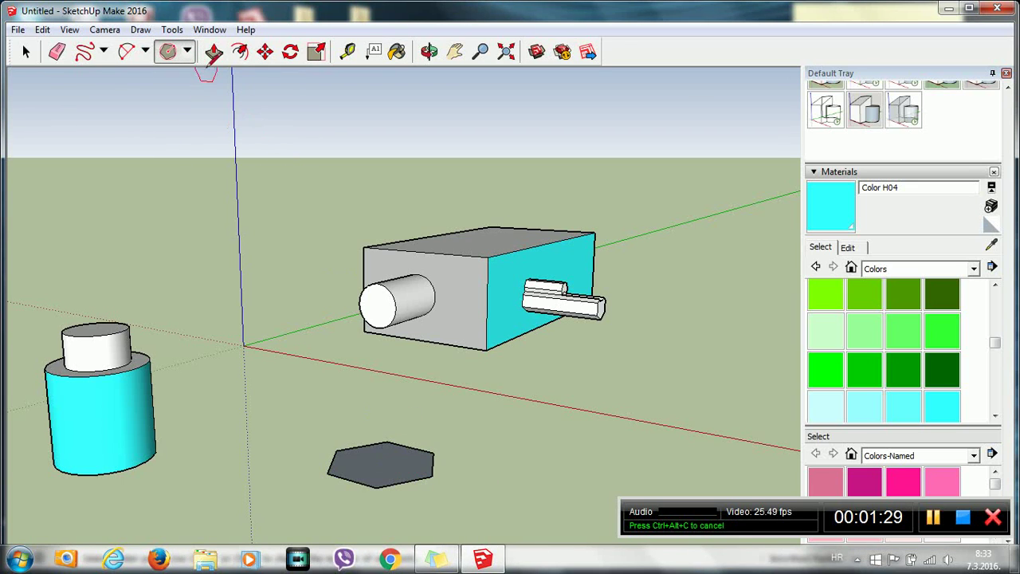
left_click(214, 51)
left_click(384, 449)
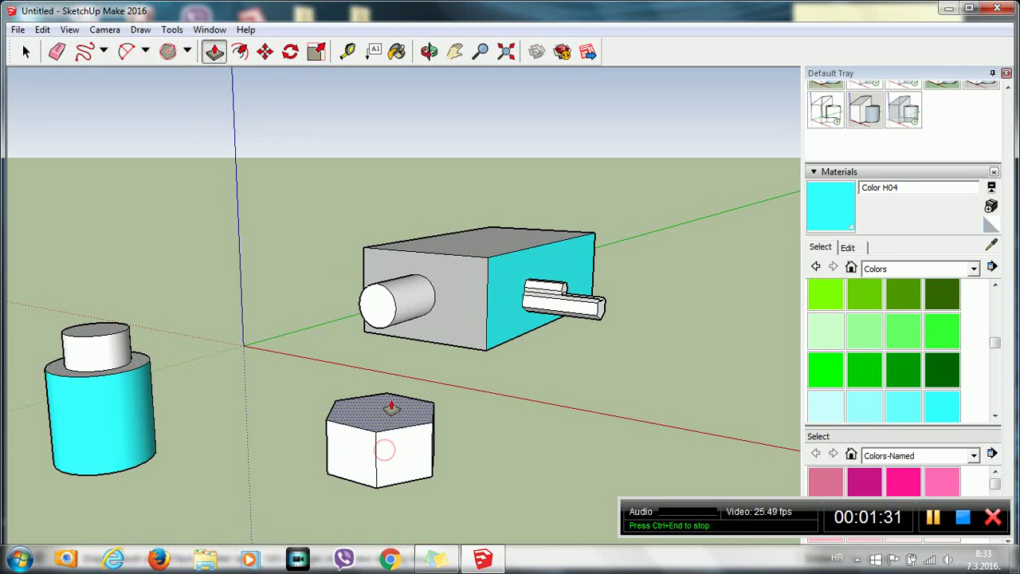
left_click(392, 398)
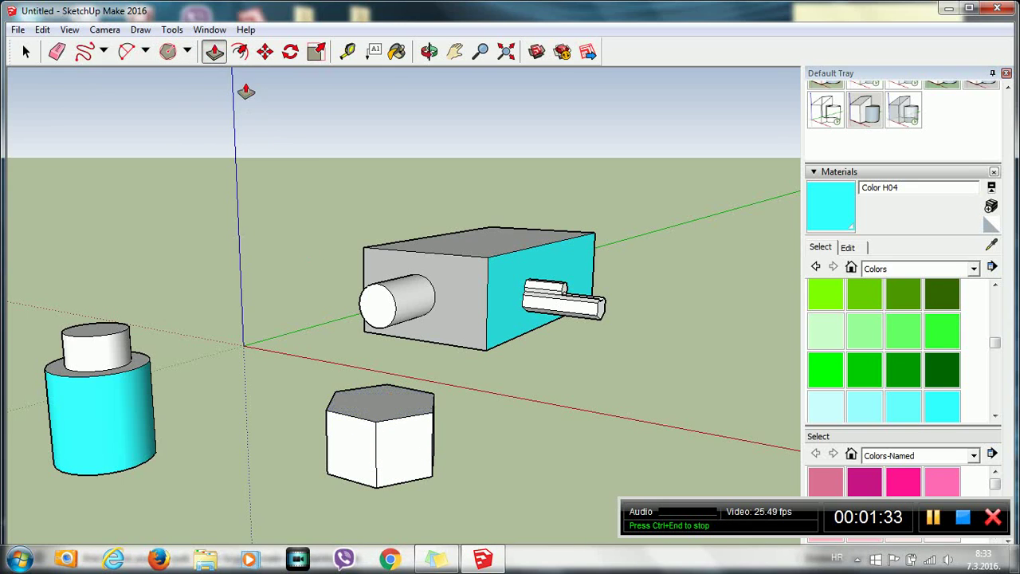
Draw a smaller hexagon on the prism top and push the outer ring down, leaving a column
left_click(189, 52)
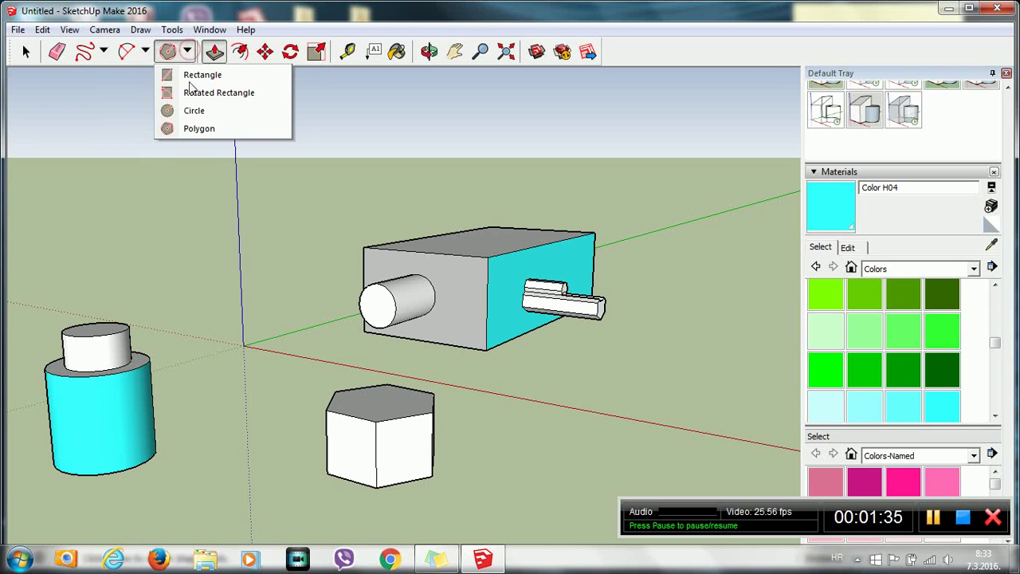
left_click(199, 128)
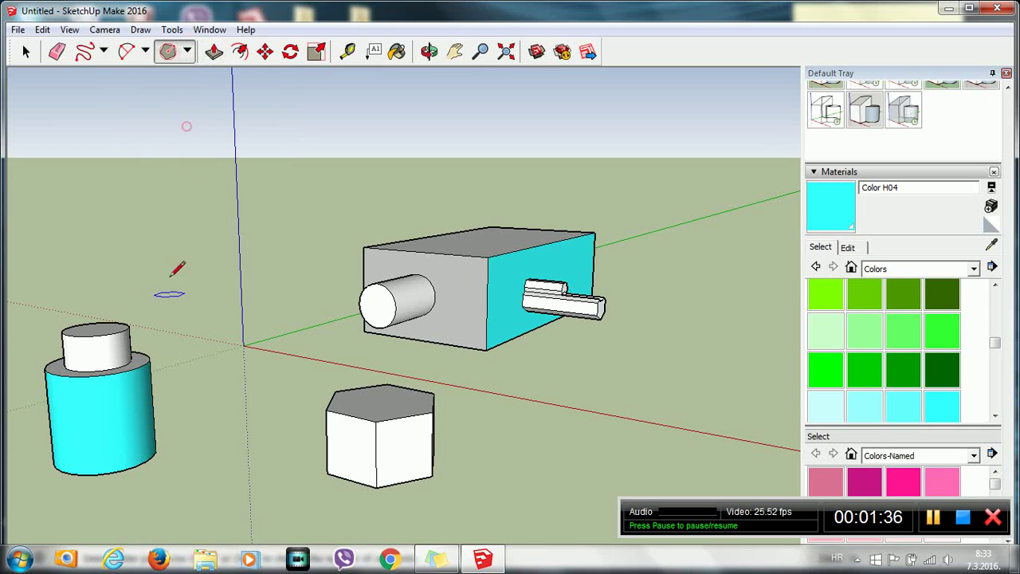
left_click(384, 407)
left_click(213, 51)
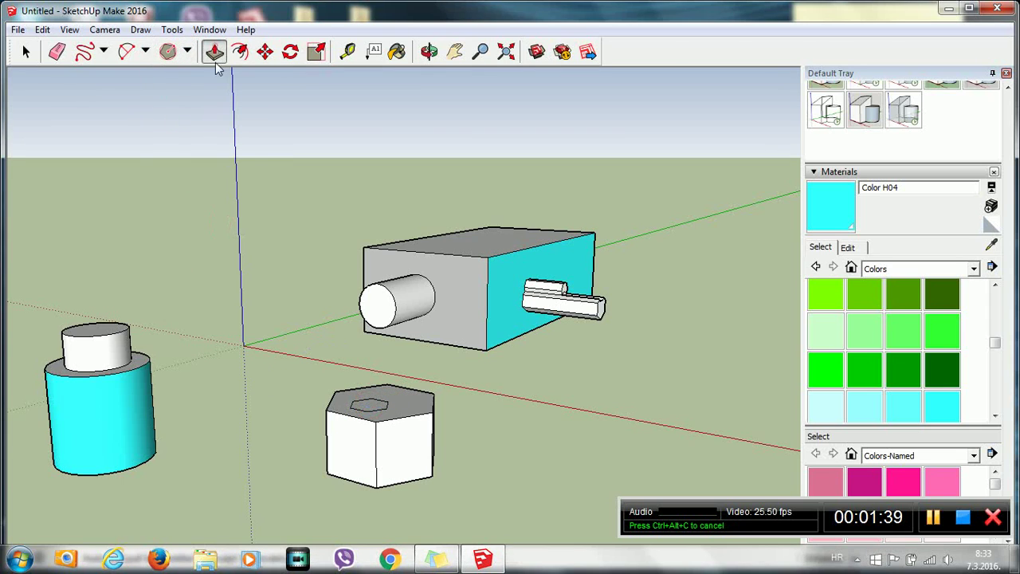
left_click_drag(370, 407, 370, 426)
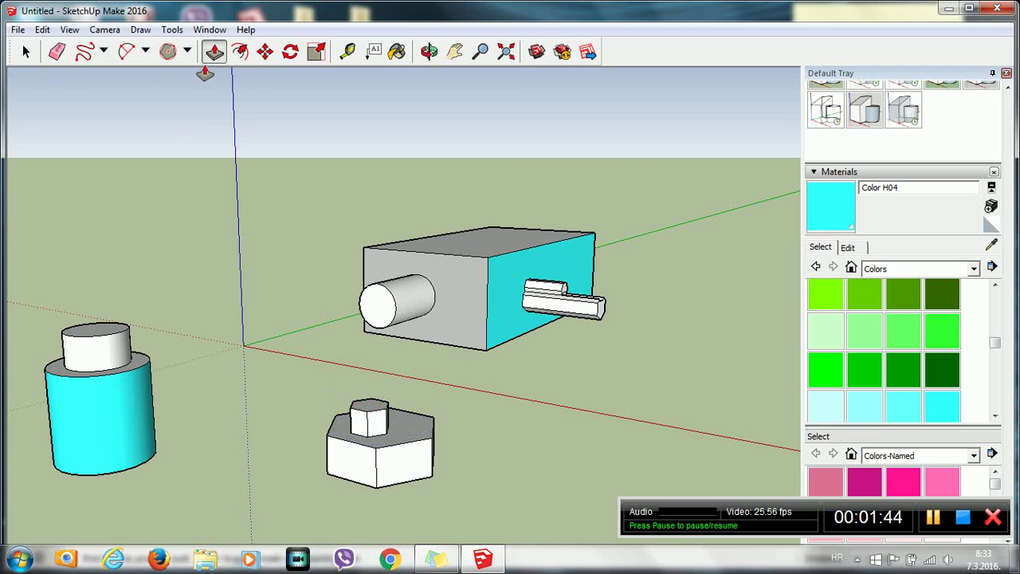
left_click(25, 51)
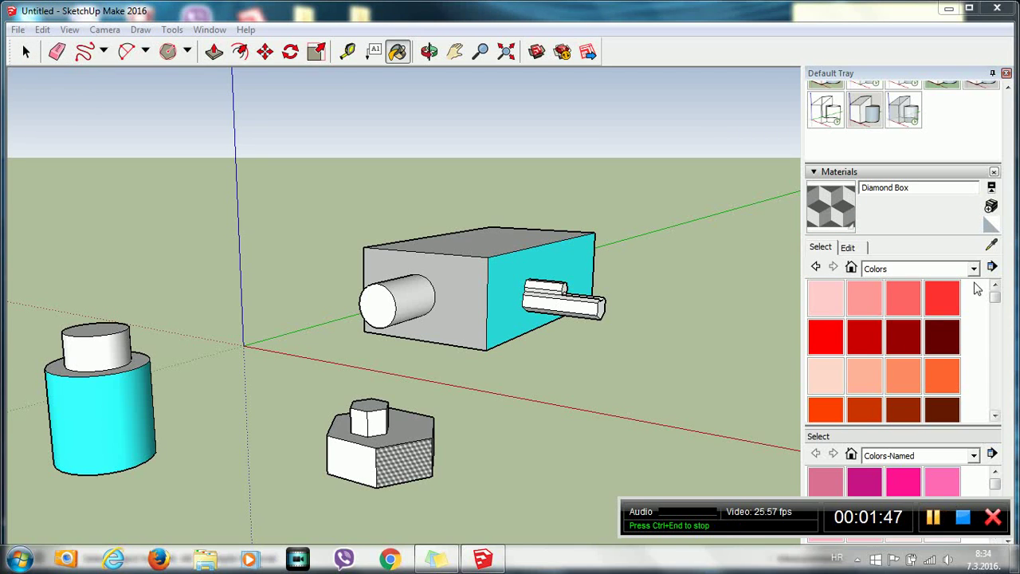
Switch the materials panel to the Patterns collection and scroll its thumbnails
left_click(974, 270)
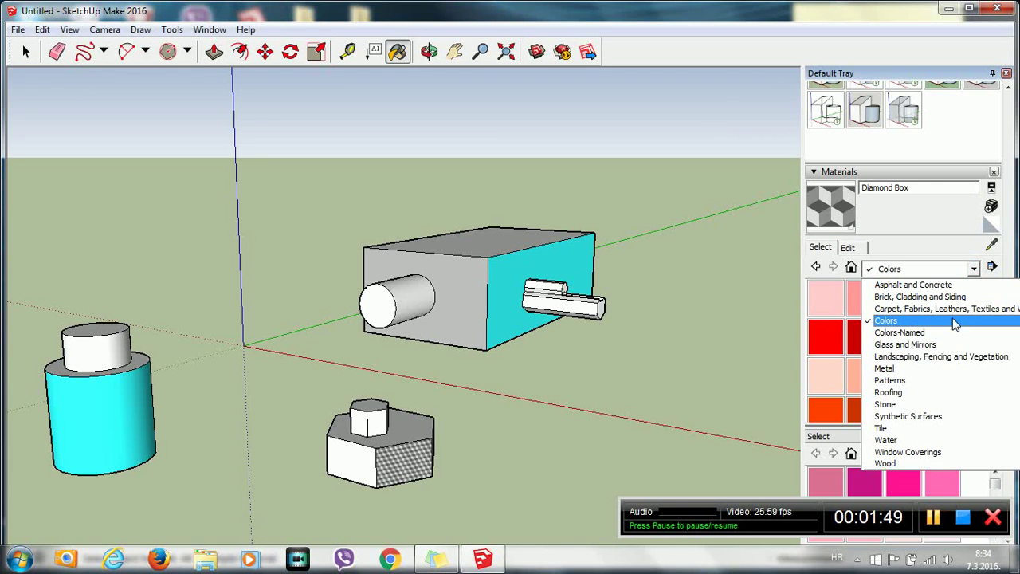
left_click(922, 380)
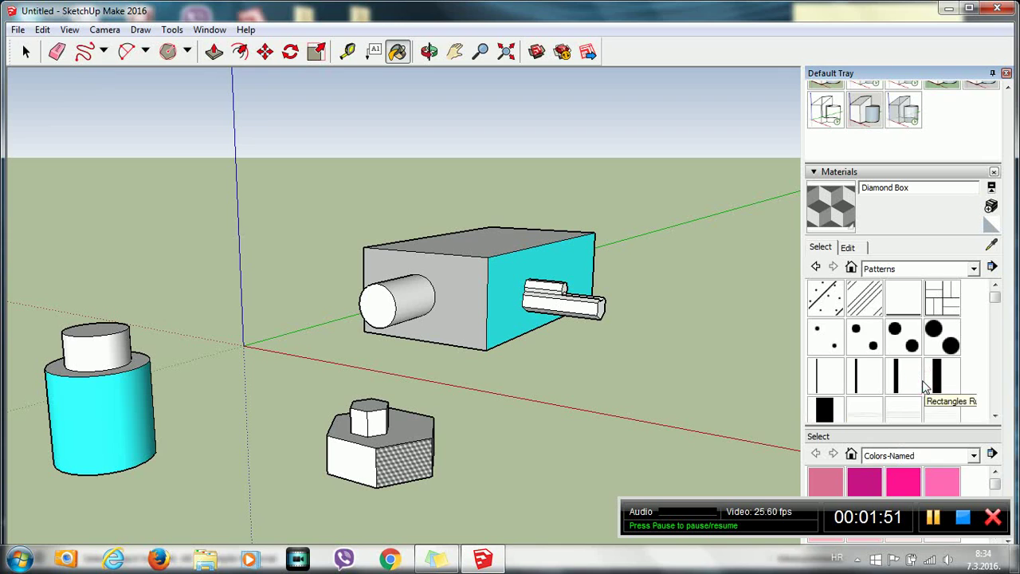
left_click_drag(995, 296, 991, 341)
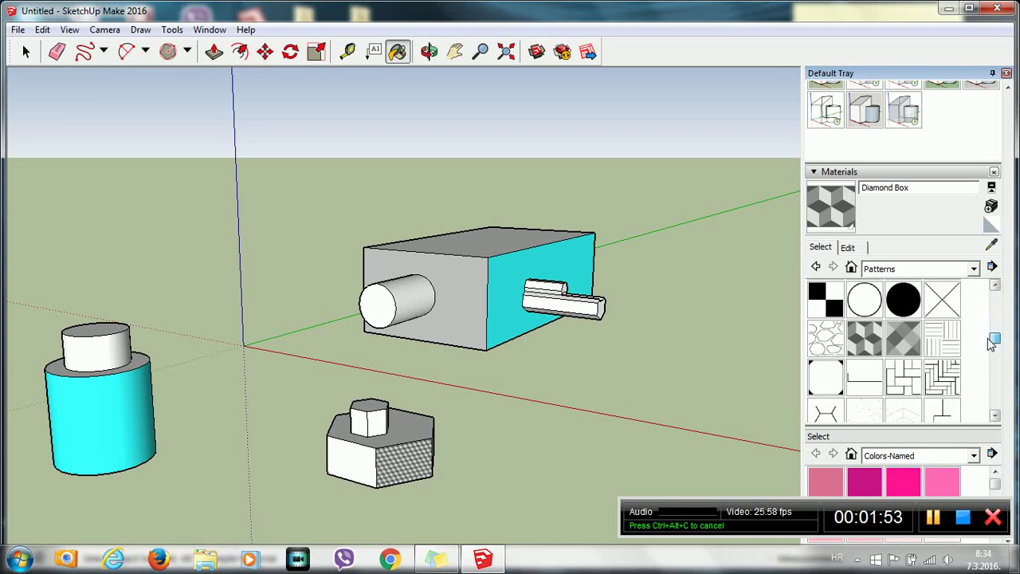
Paint the left cylinder Diamond Box and draw a small circle on the ground at right
left_click(97, 420)
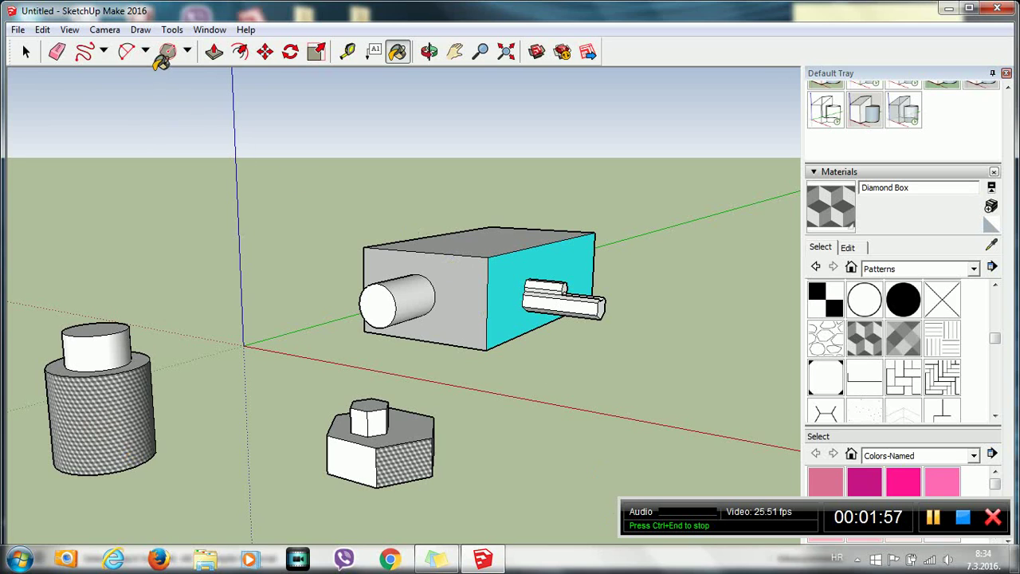
left_click(27, 51)
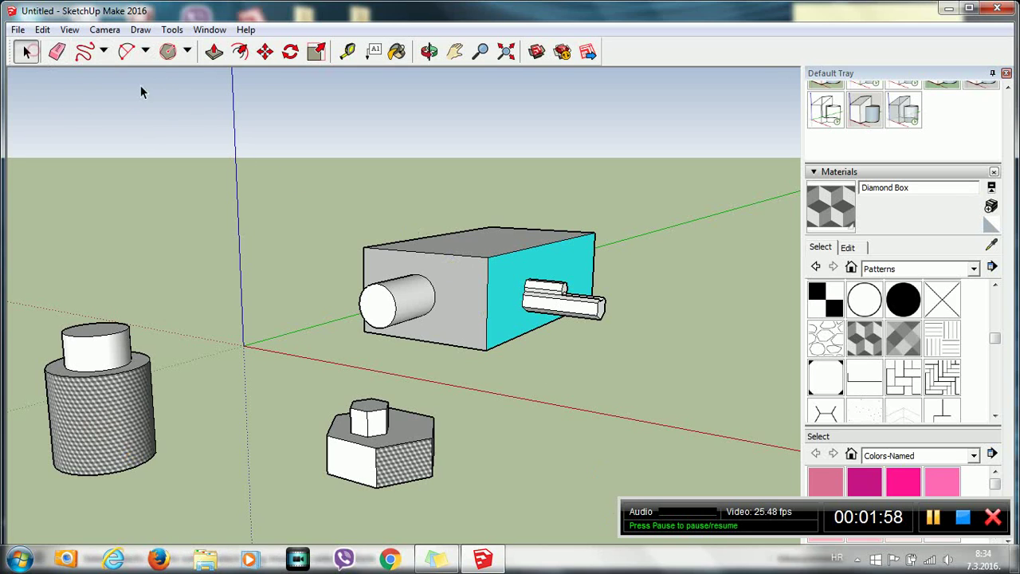
left_click(188, 52)
left_click(194, 111)
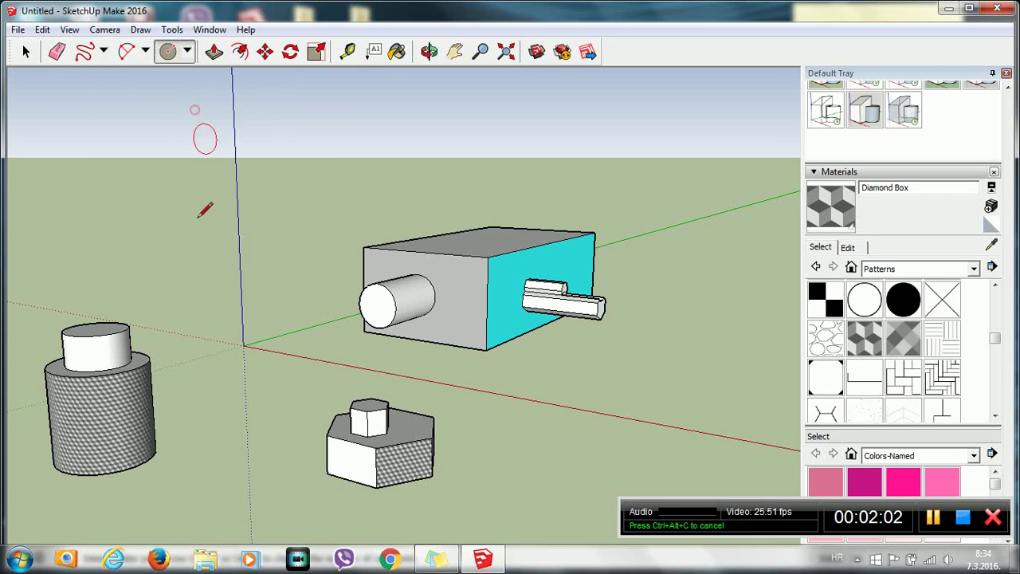
left_click(662, 402)
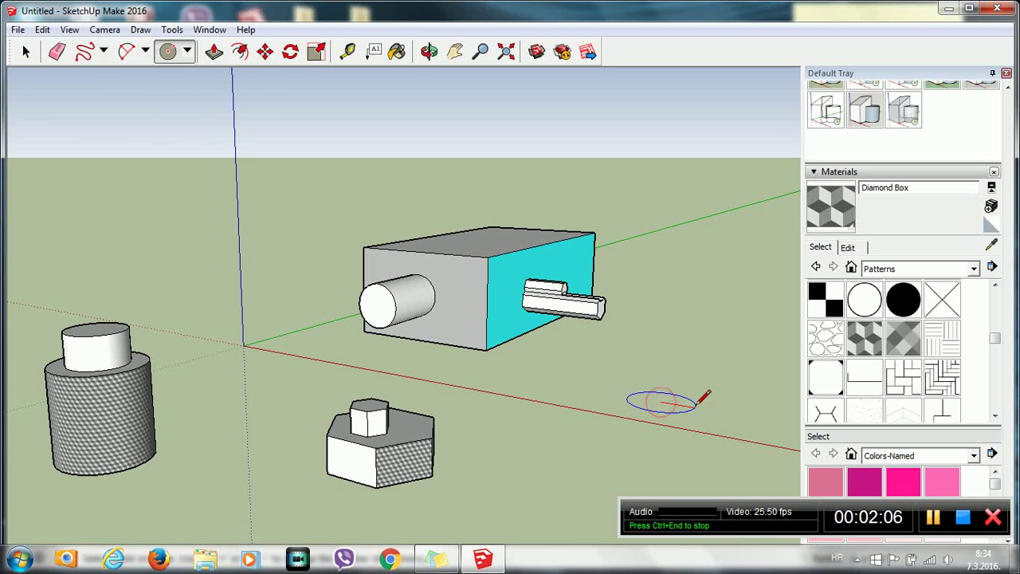
left_click(680, 400)
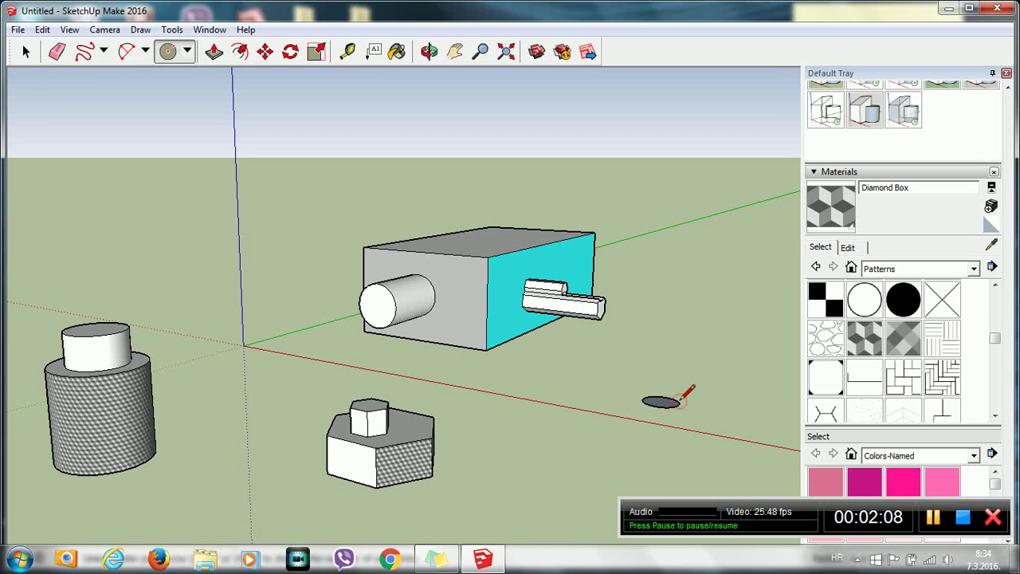
Paint the small ground disk with yellow Color E04 from Colors, then close the materials tray
left_click(974, 268)
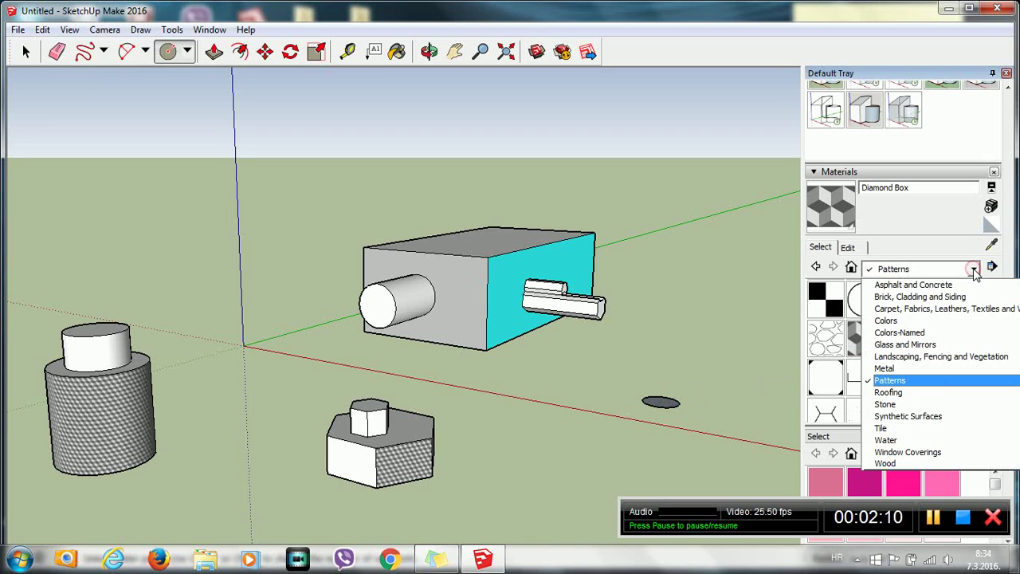
left_click(922, 323)
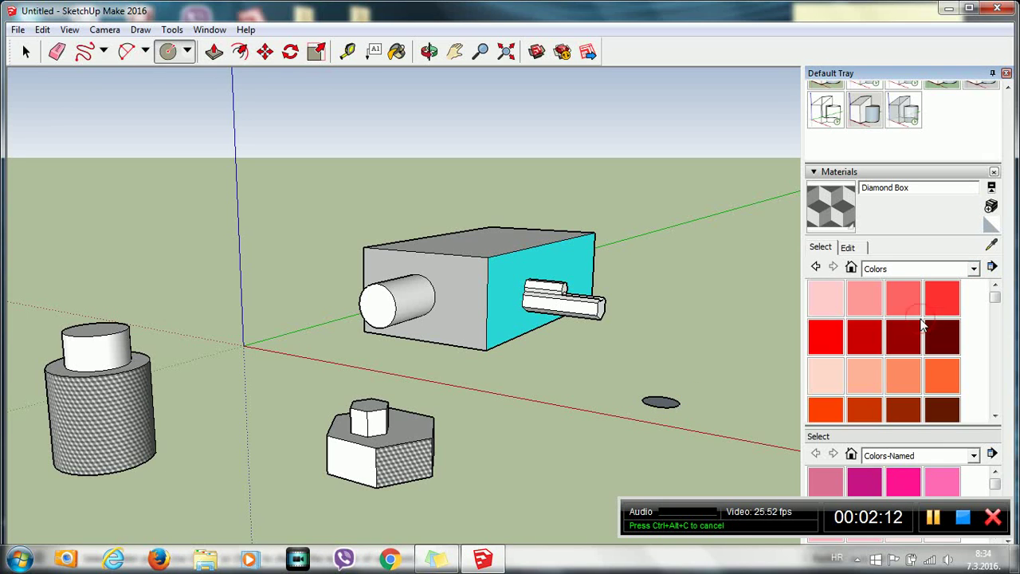
left_click_drag(997, 306, 995, 337)
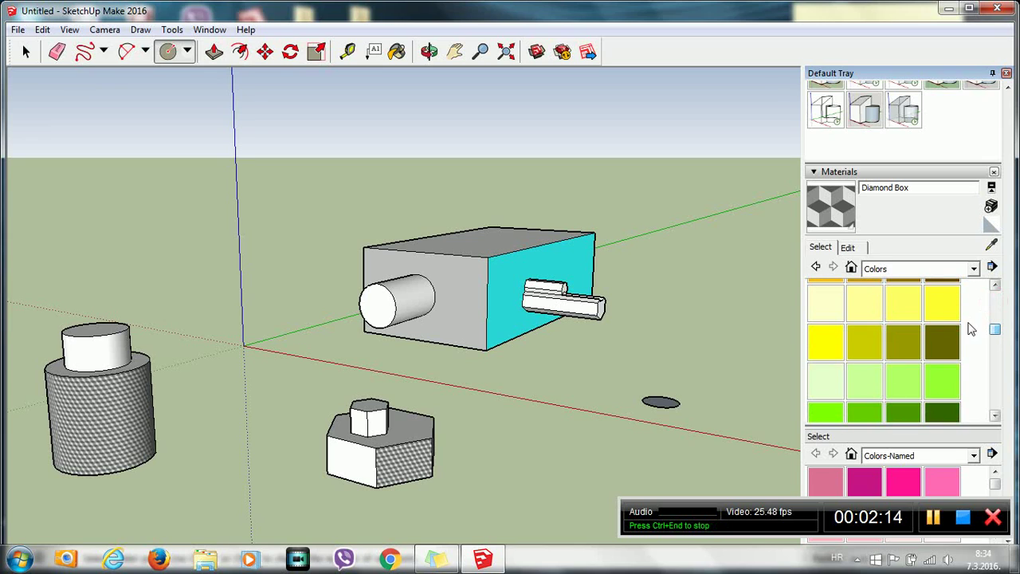
left_click(943, 299)
left_click(662, 403)
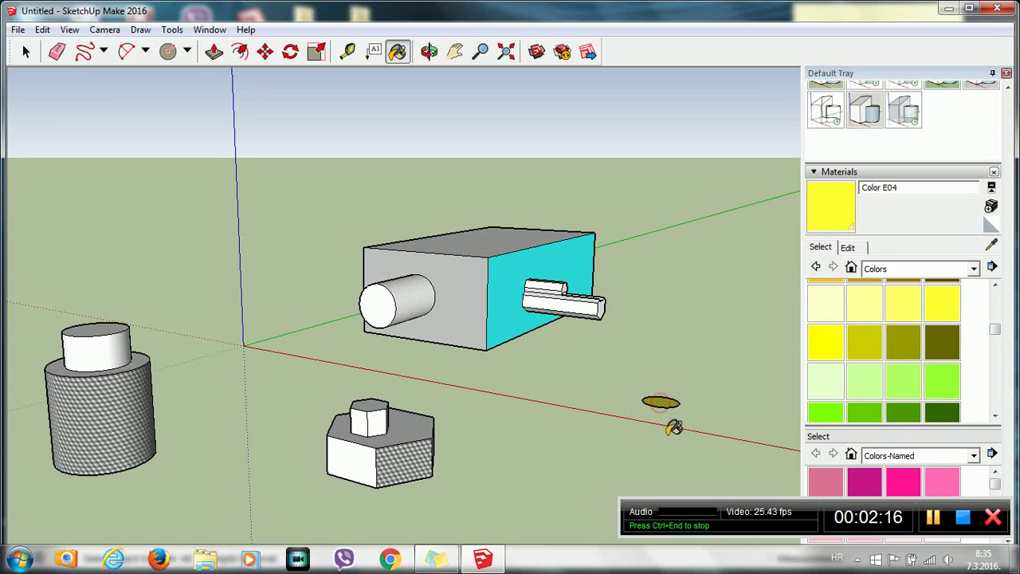
left_click(1007, 72)
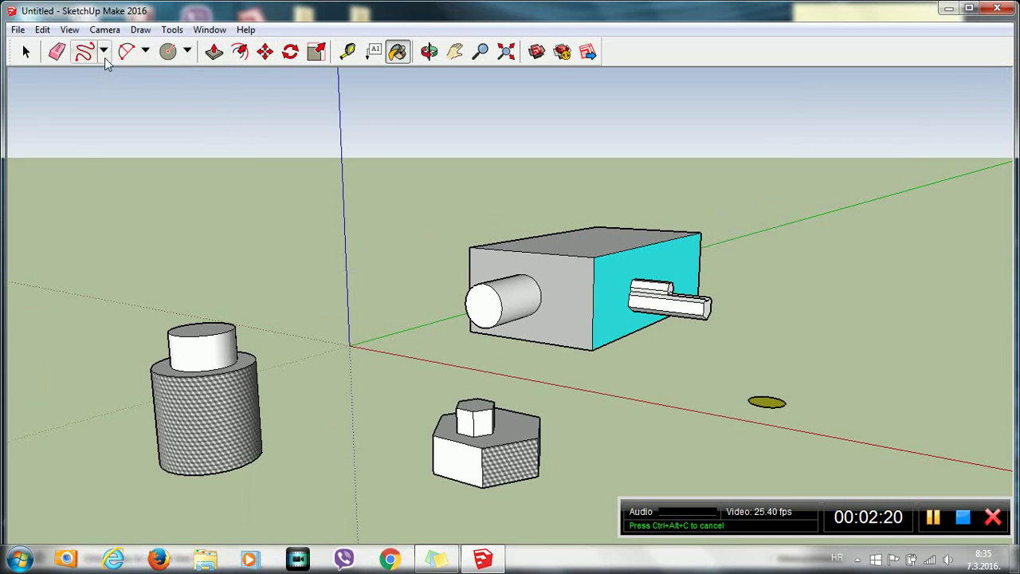
Freehand-draw three blade-shaped loops around the yellow disk, each closing into a face
left_click(104, 52)
left_click(106, 93)
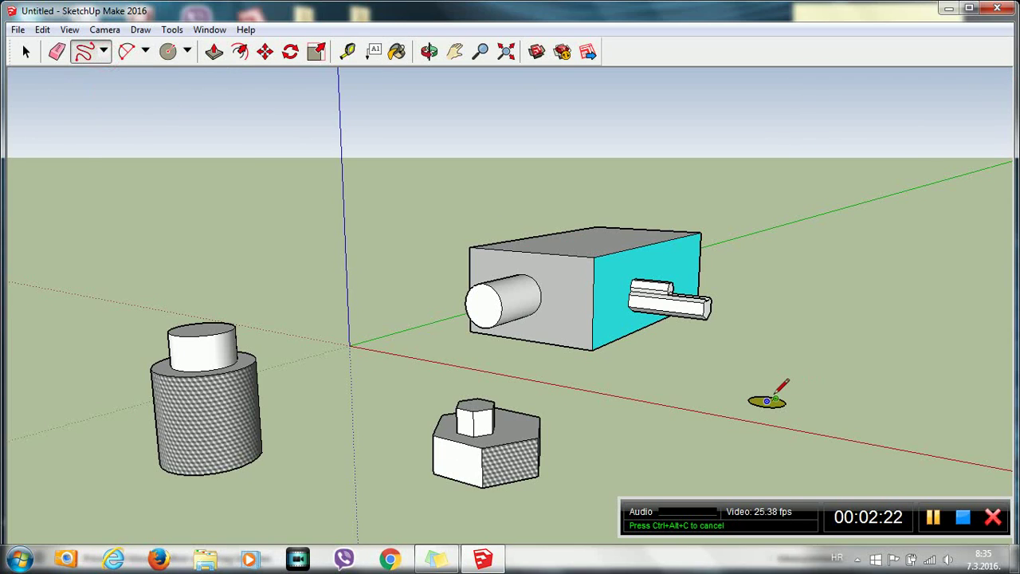
left_click_drag(768, 400, 825, 318)
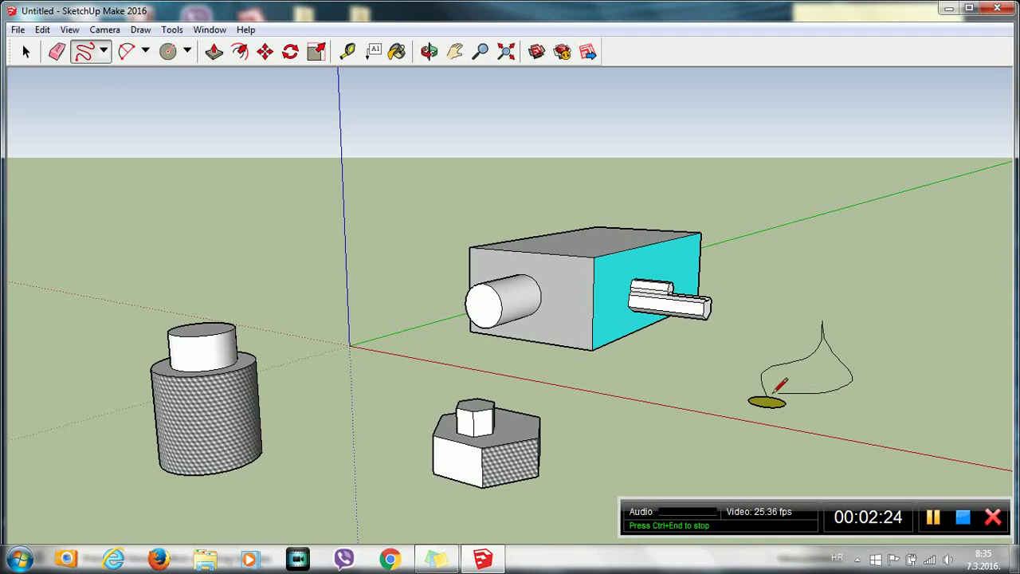
left_click_drag(768, 400, 660, 369)
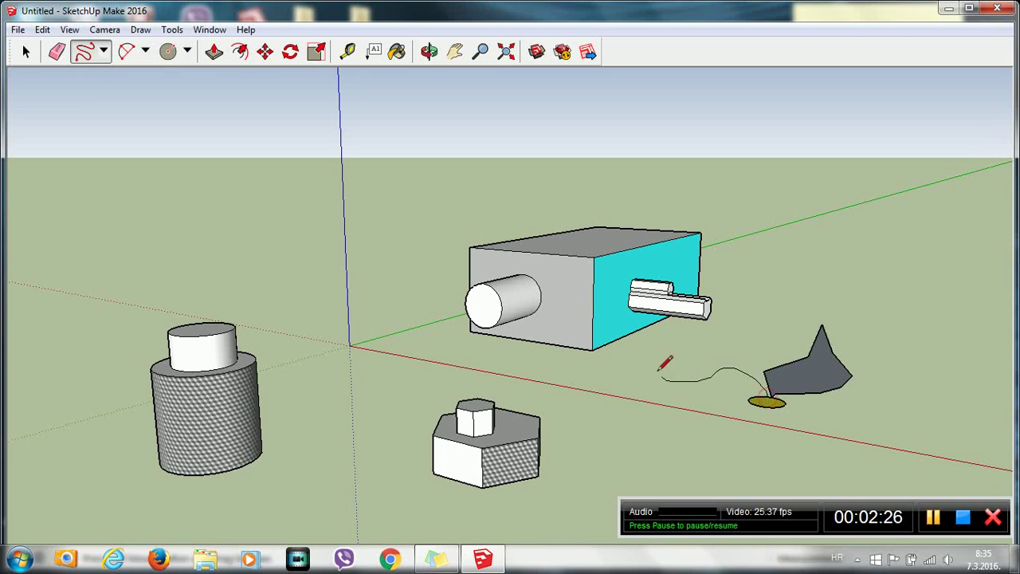
left_click_drag(762, 403, 767, 402)
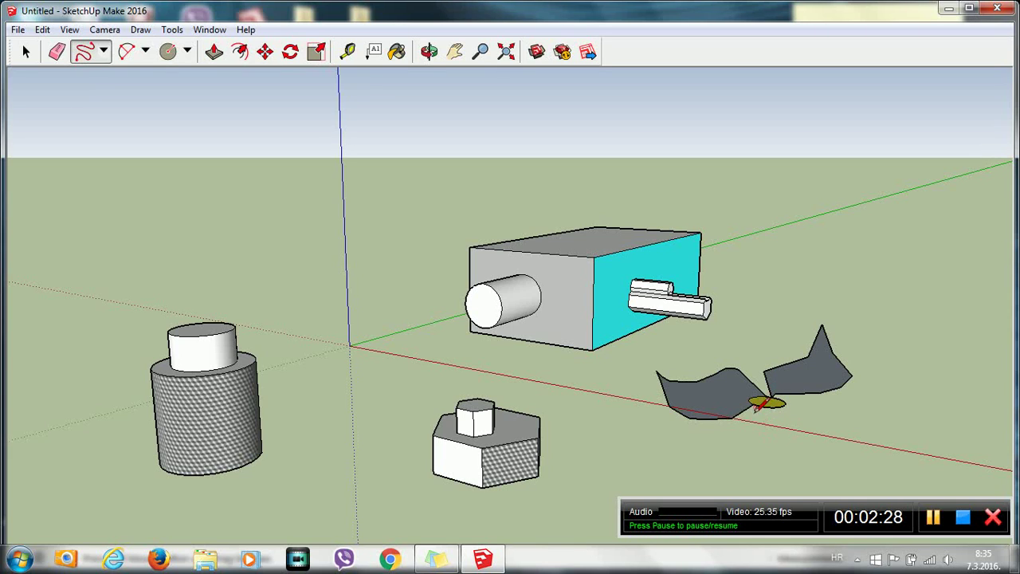
left_click_drag(752, 474, 792, 431)
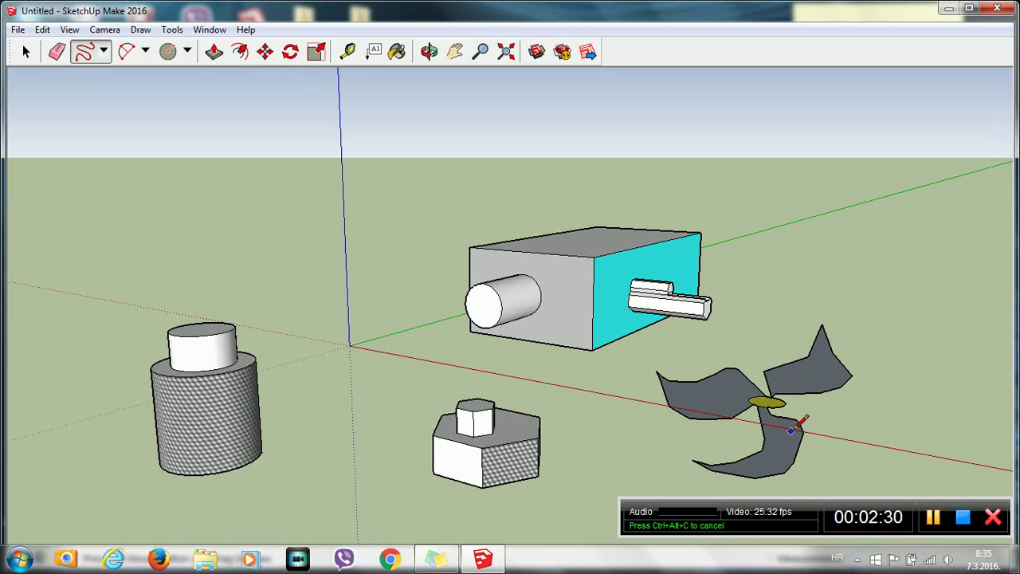
Sketch a small closed freehand shape to the right of the pinwheel
left_click_drag(901, 421, 927, 421)
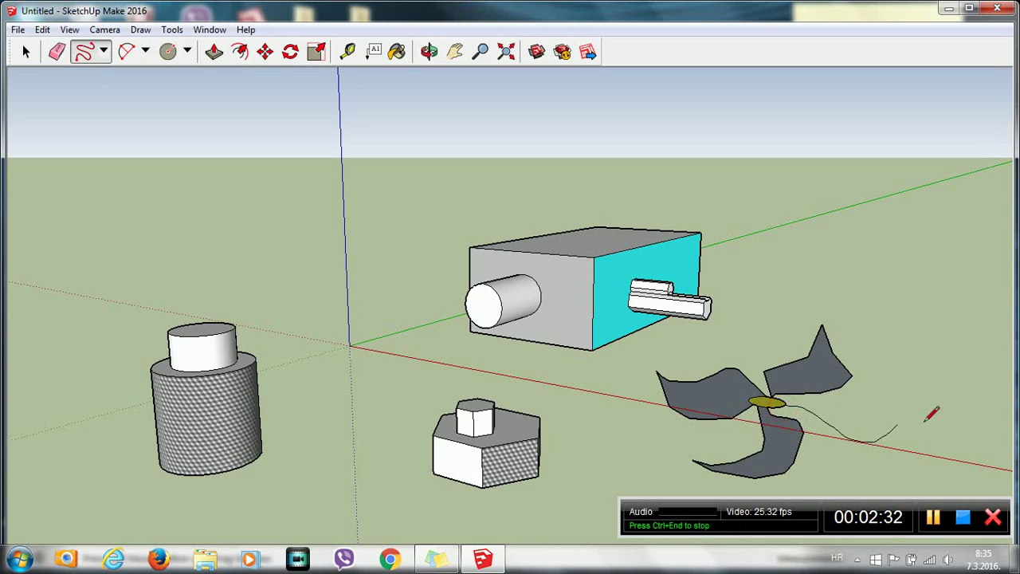
left_click_drag(921, 482, 944, 448)
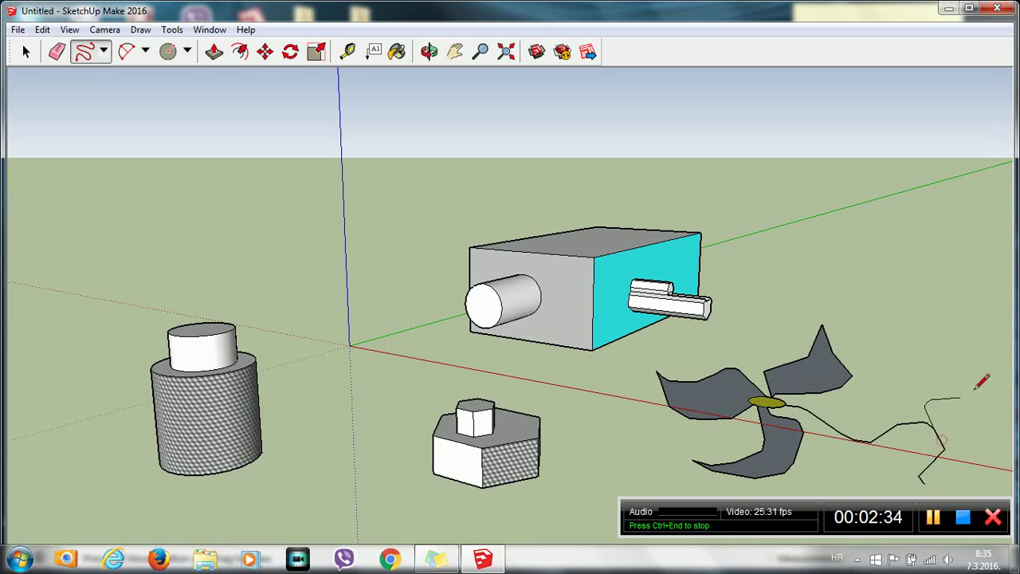
mouse_move(976, 390)
left_mouse_down()
mouse_move(936, 430)
mouse_move(941, 423)
left_mouse_up()
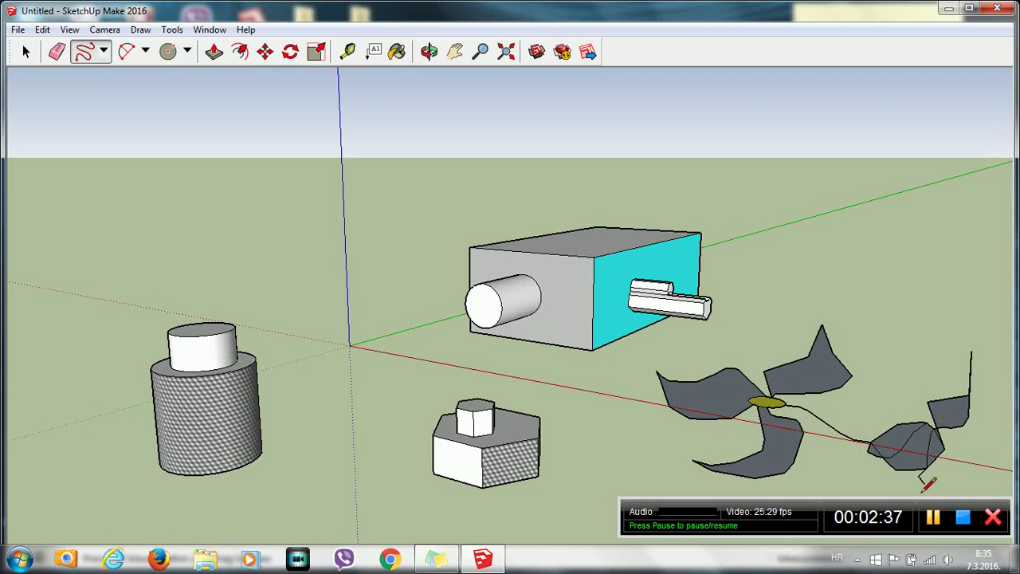
Erase the edges of the stray freehand shape right of the pinwheel, then return to Select
left_click(56, 58)
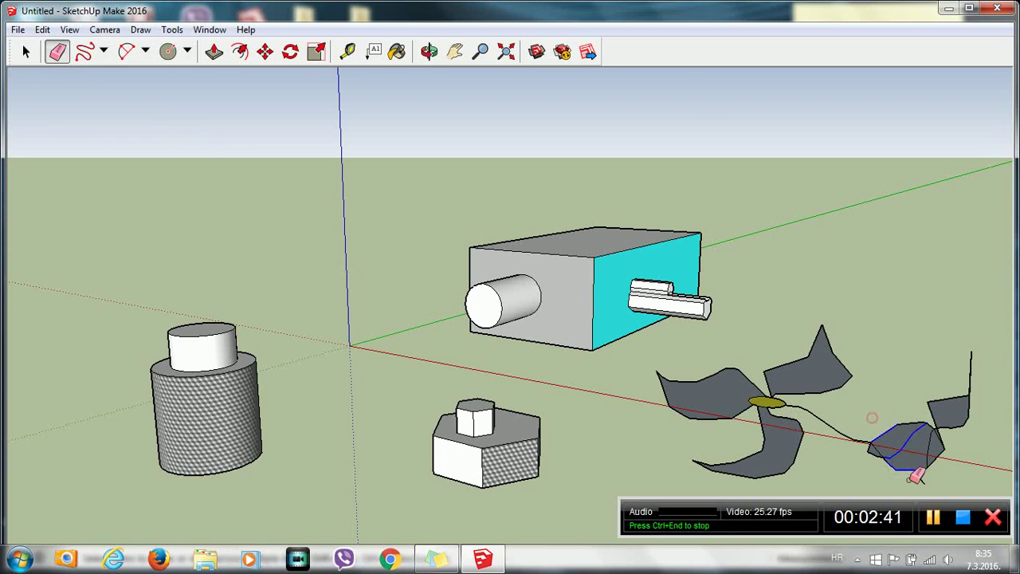
mouse_move(909, 480)
left_mouse_down()
mouse_move(939, 454)
mouse_move(934, 447)
mouse_move(875, 451)
mouse_move(889, 461)
left_mouse_up()
left_click_drag(976, 401, 927, 426)
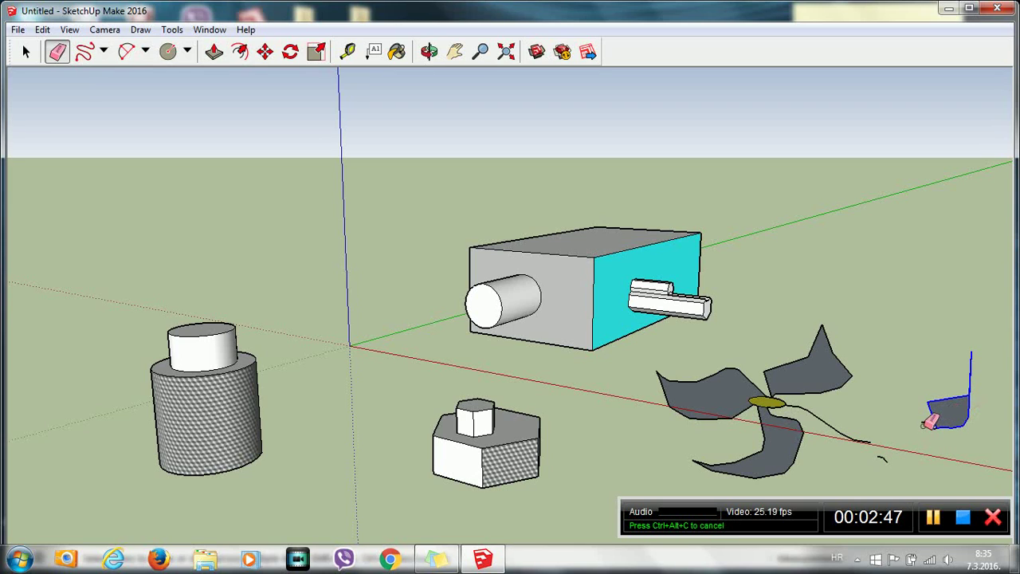
left_click_drag(882, 457, 885, 482)
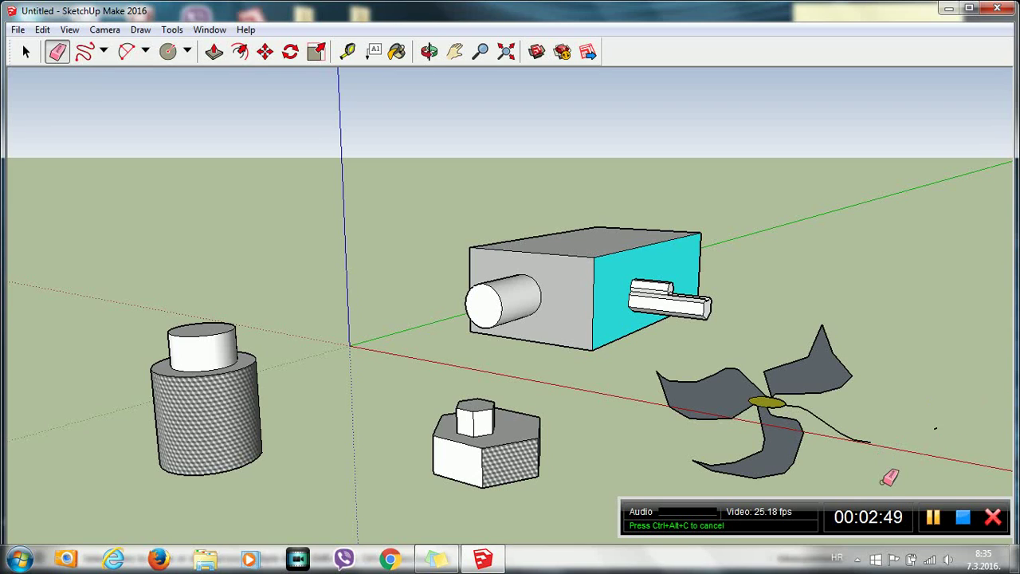
left_click(26, 51)
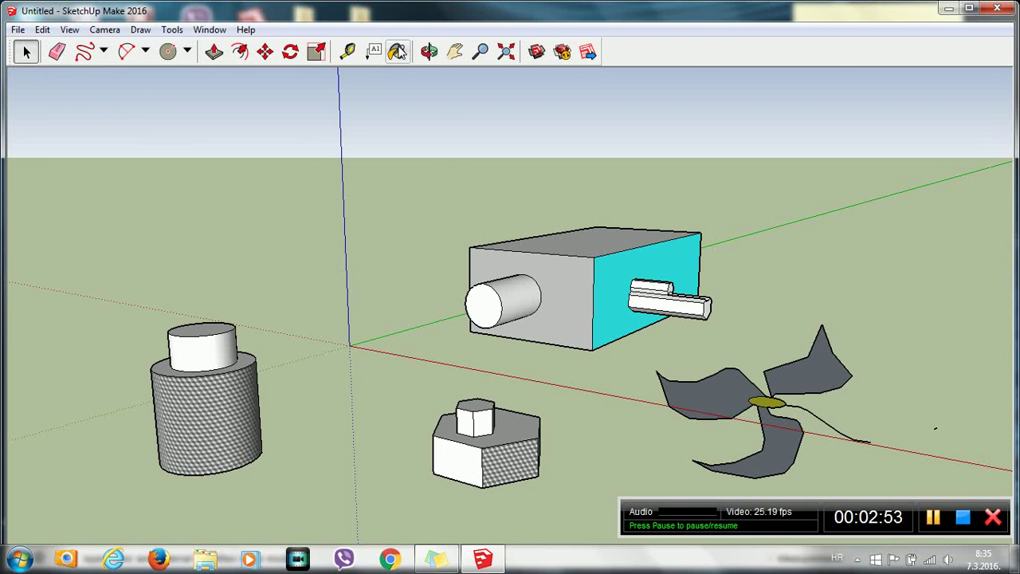
Push/Pull the left, upper and lower pinwheel blades into solid curved pieces
left_click(213, 51)
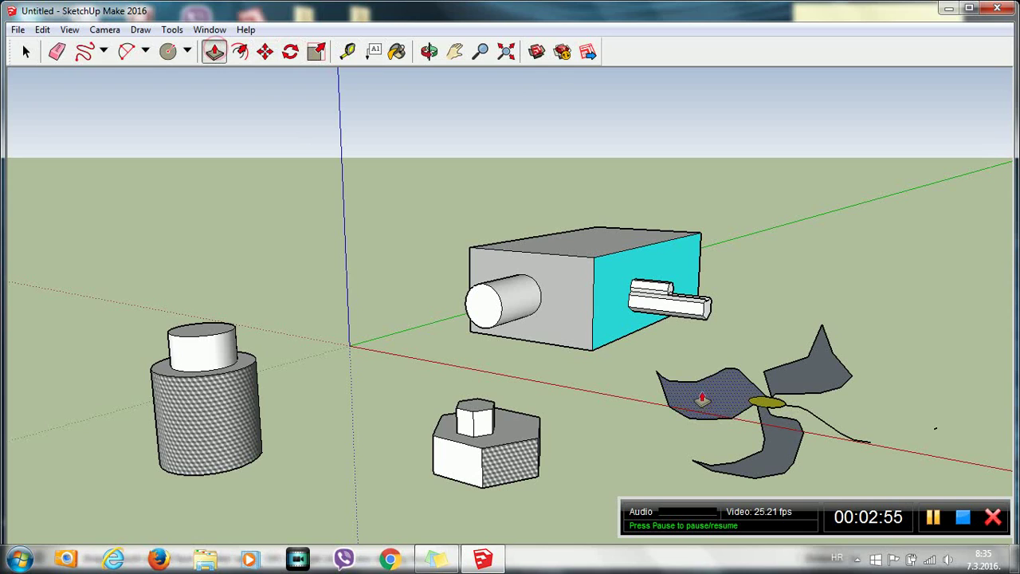
left_click_drag(702, 399, 683, 376)
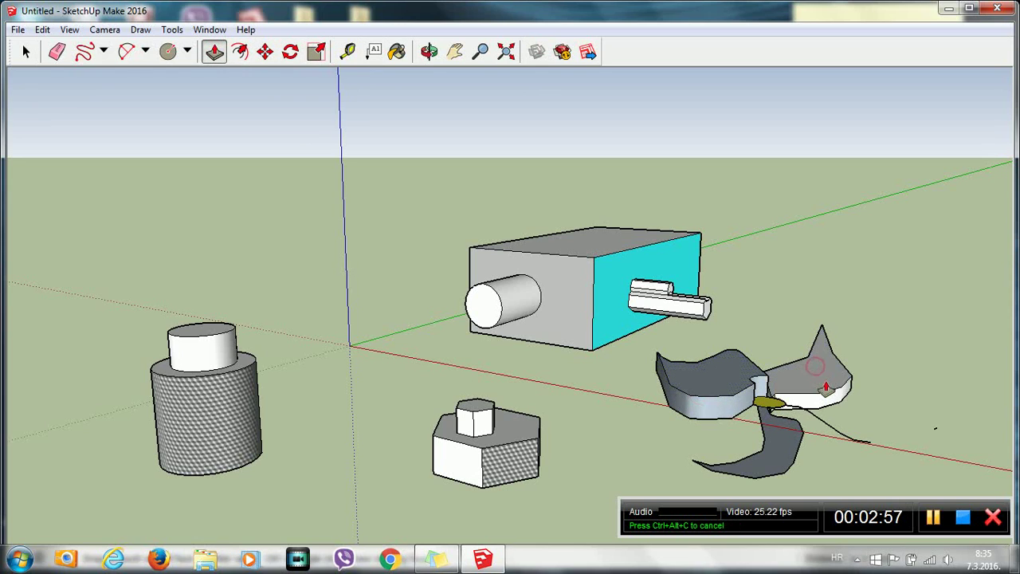
left_click_drag(826, 388, 820, 369)
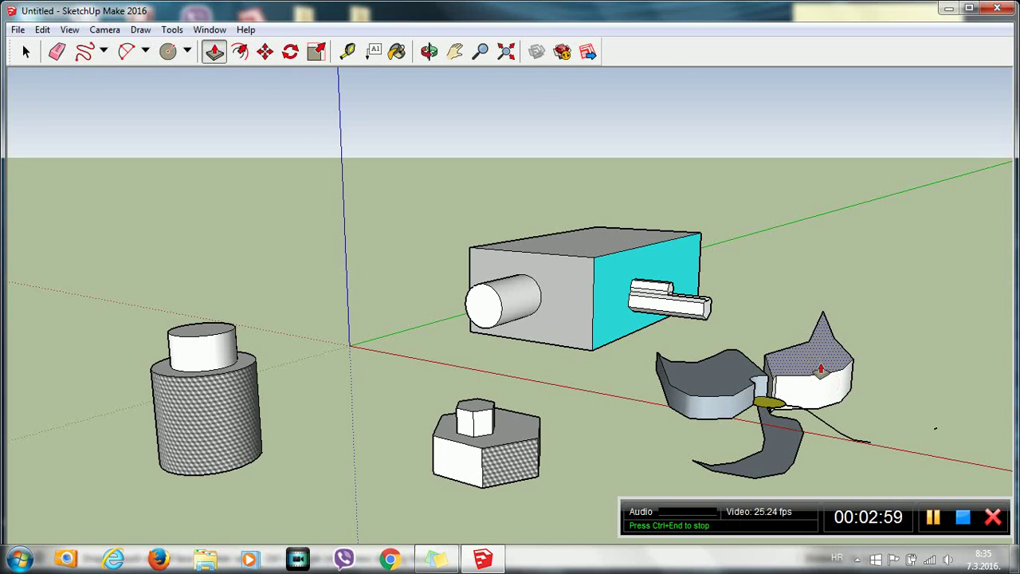
mouse_move(769, 451)
left_mouse_down()
mouse_move(766, 441)
mouse_move(783, 466)
mouse_move(778, 476)
left_mouse_up()
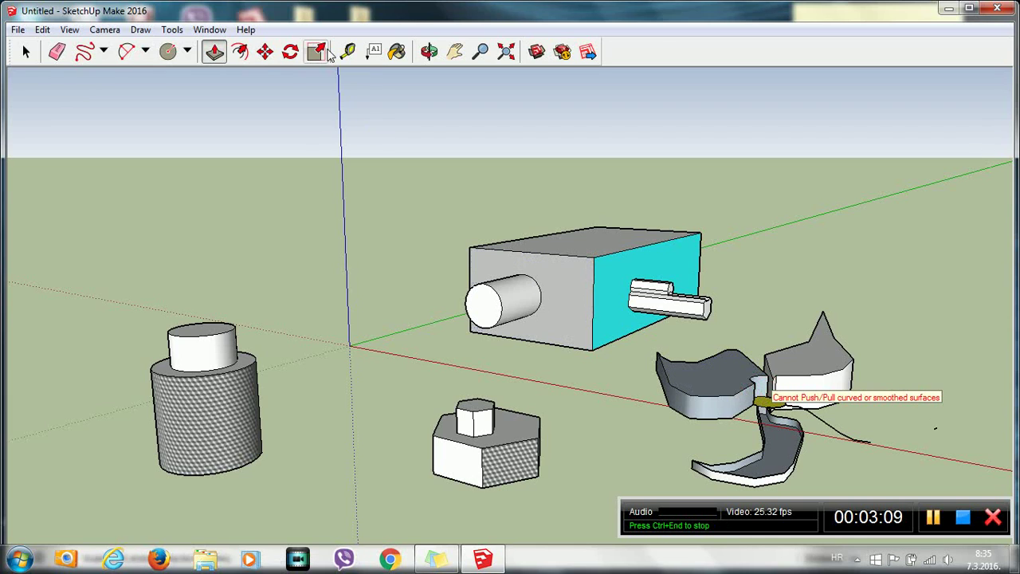
left_click(397, 51)
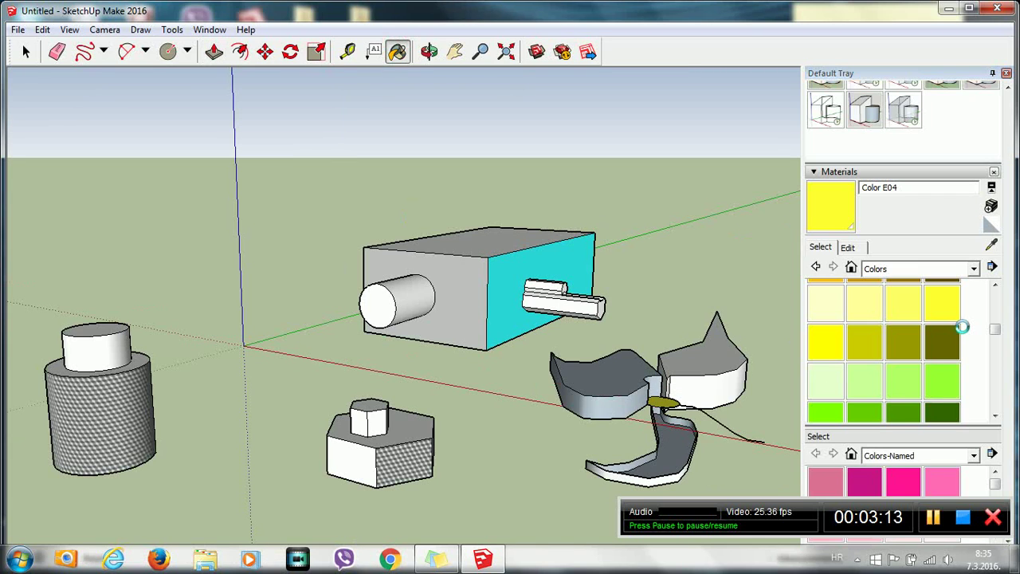
Paint the upper blade's front 0004_HotPink, the lower inner face Color G07, the left top Color H01
left_click(942, 480)
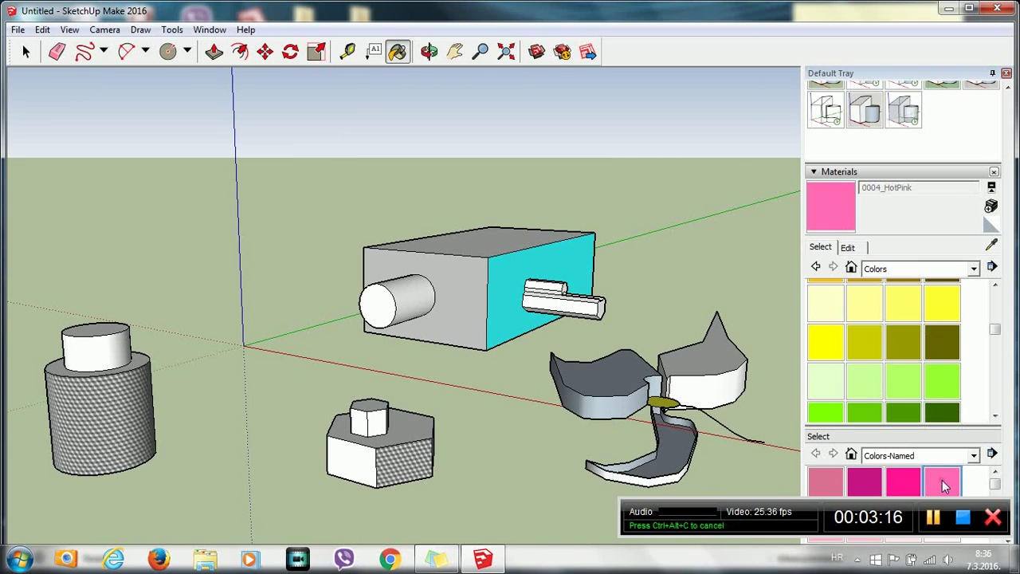
left_click(714, 390)
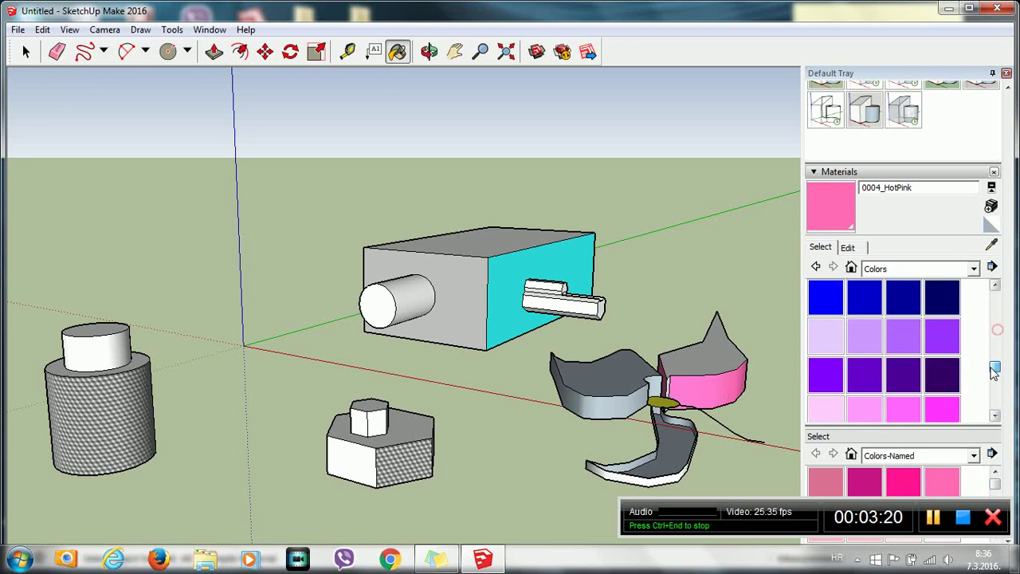
left_click_drag(1000, 335, 996, 345)
left_click(904, 341)
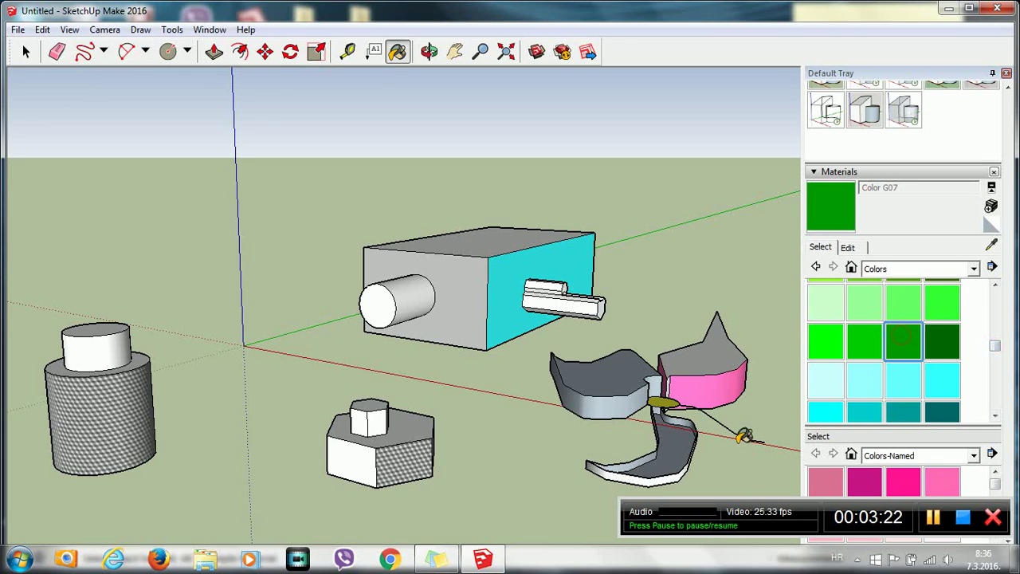
left_click(670, 451)
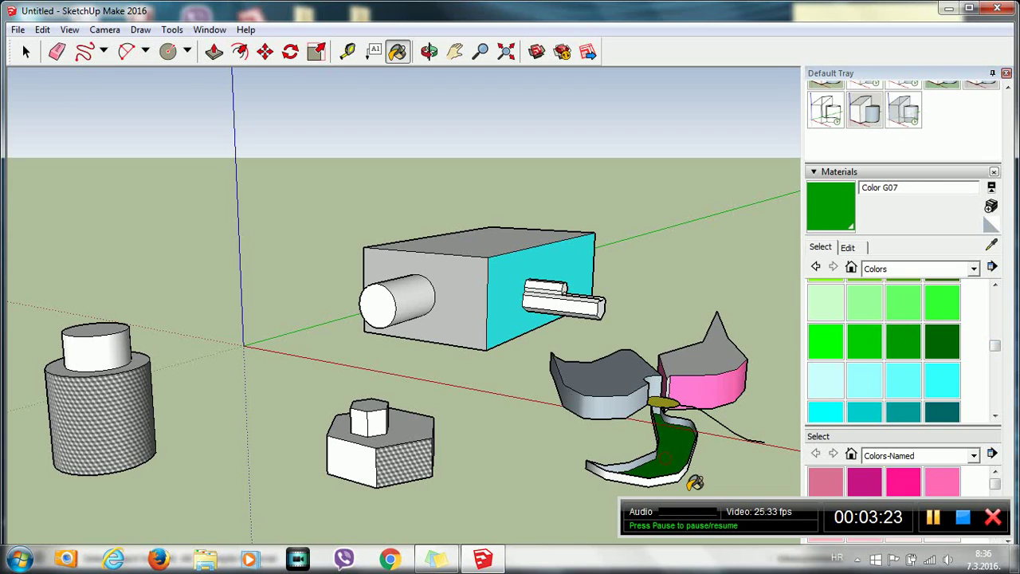
left_click(836, 385)
left_click(606, 378)
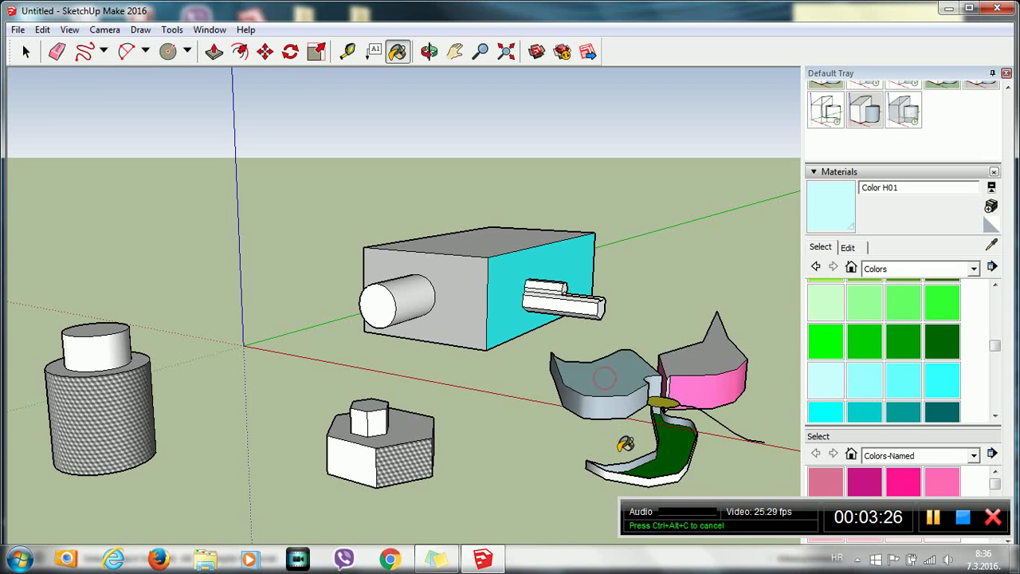
left_click(973, 268)
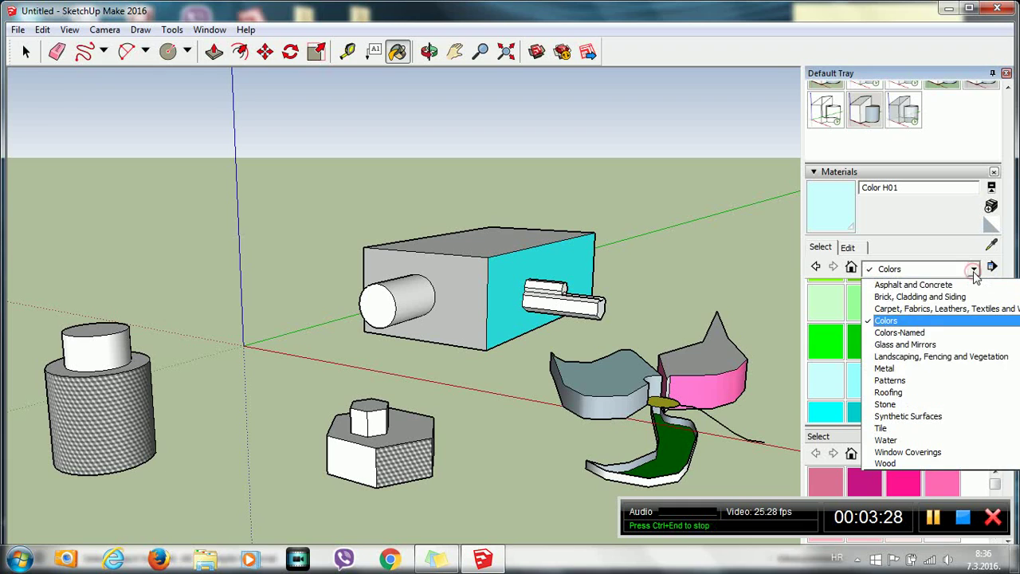
Paint the left blade's front face with Metal Rusted from the Metal library, then close the Default Tray
left_click(903, 372)
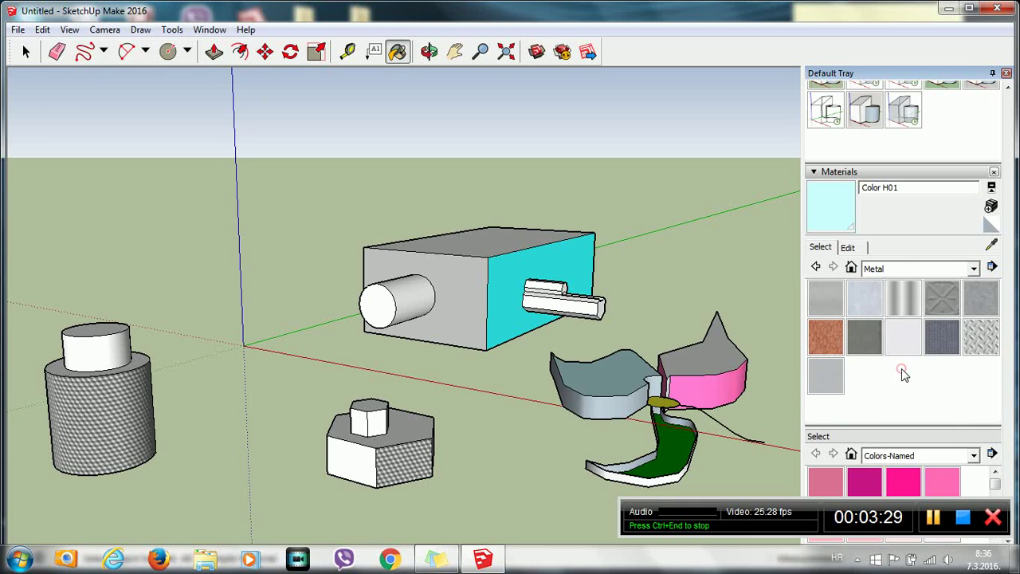
left_click(903, 298)
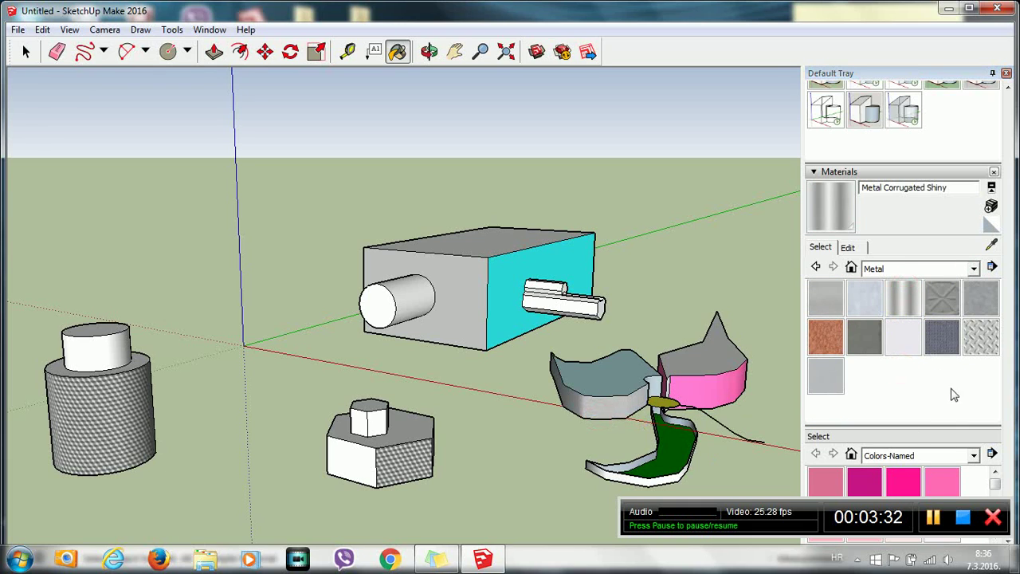
left_click(827, 341)
left_click(595, 420)
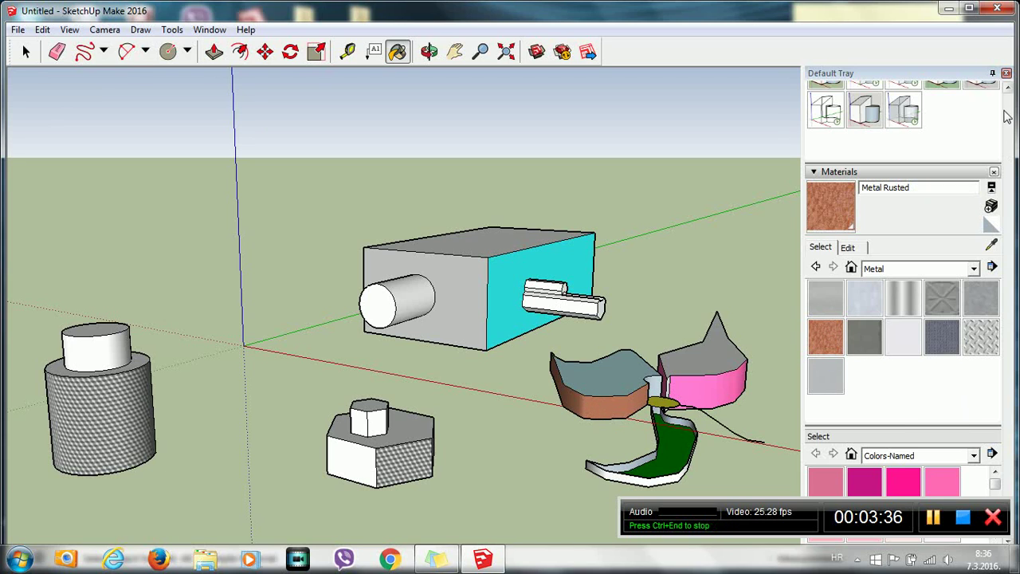
left_click(1007, 74)
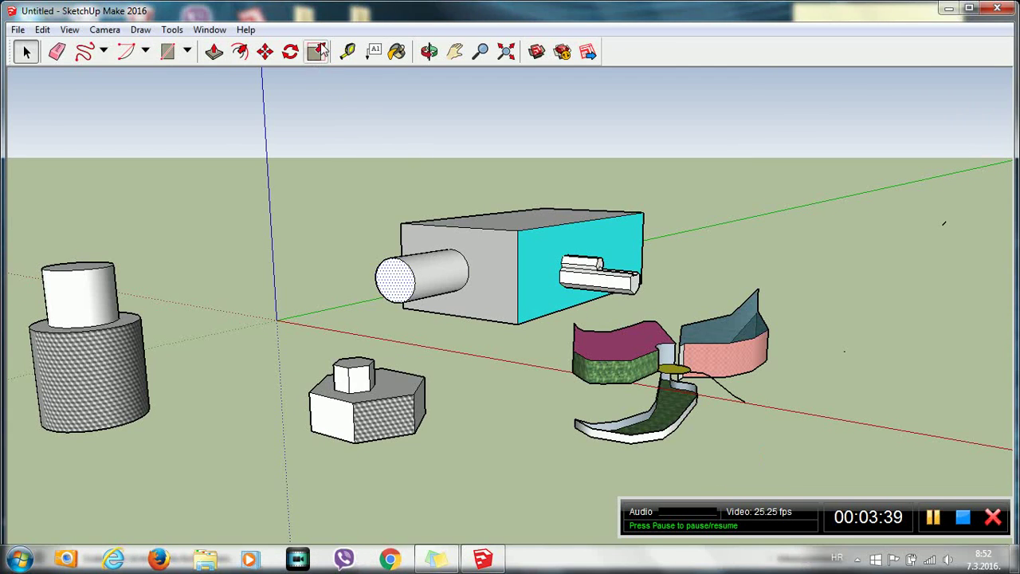
Scale the cylinder's round end face outward with side and corner grips, then select the upper left cylinder
left_click(318, 52)
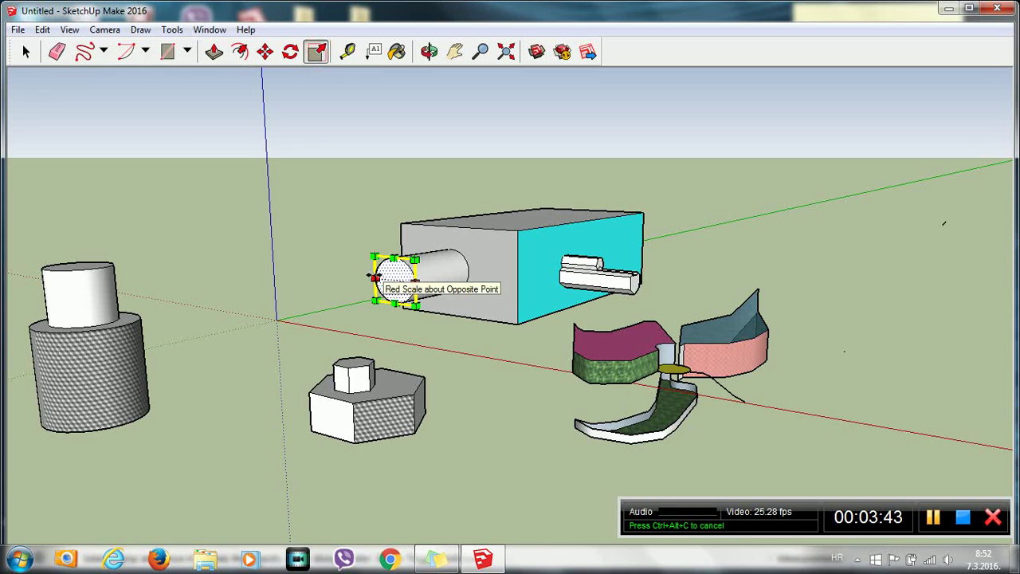
mouse_move(375, 276)
left_mouse_down()
mouse_move(359, 276)
mouse_move(380, 272)
mouse_move(383, 241)
left_mouse_up()
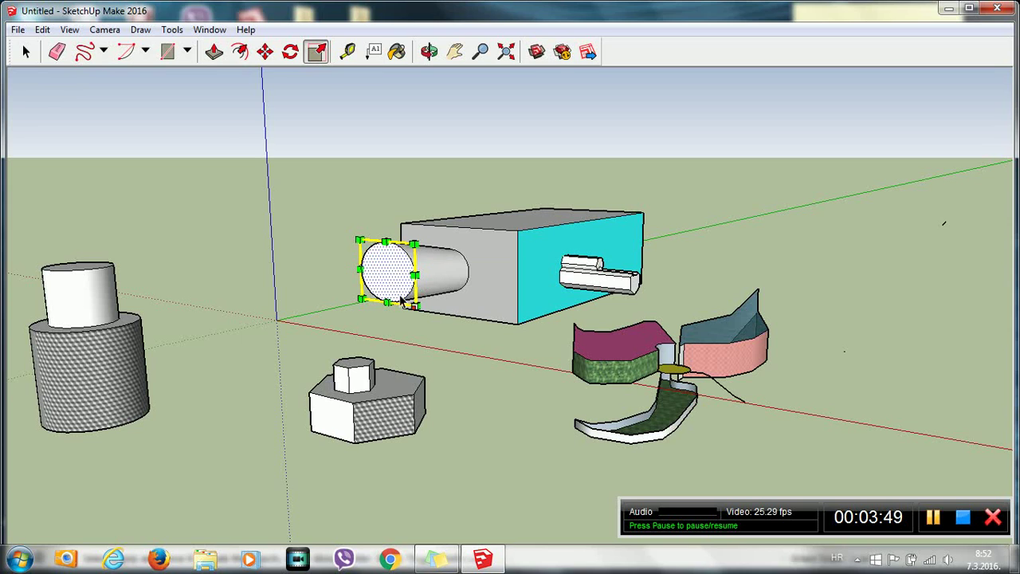
mouse_move(414, 306)
left_mouse_down()
mouse_move(445, 312)
mouse_move(375, 261)
mouse_move(329, 195)
mouse_move(333, 172)
left_mouse_up()
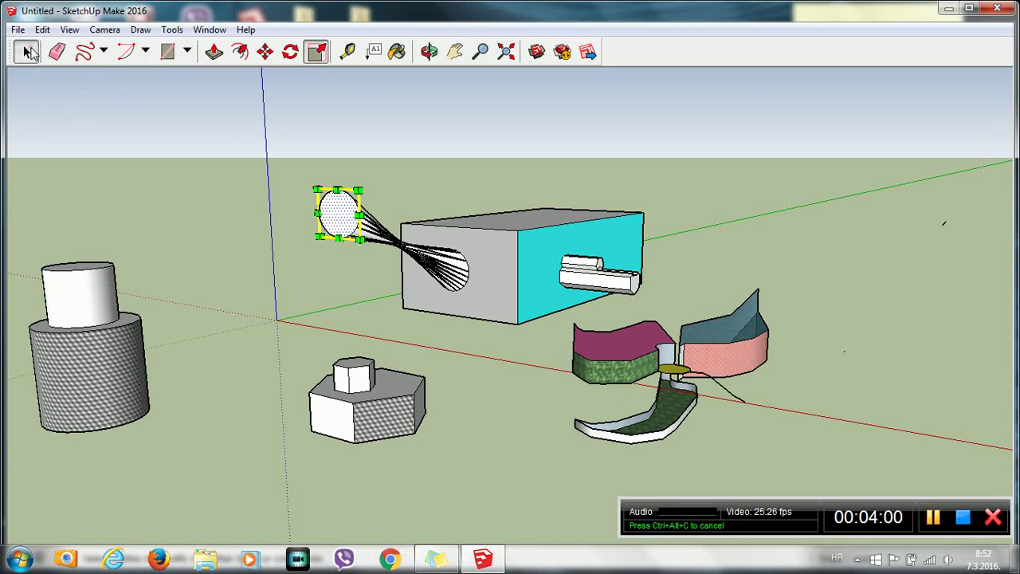
left_click(28, 51)
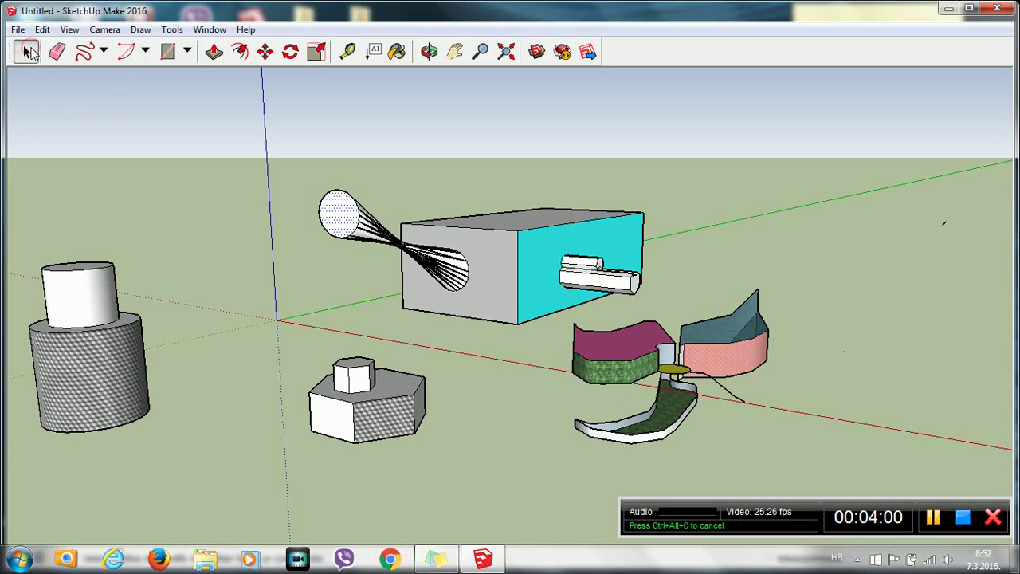
left_click(84, 307)
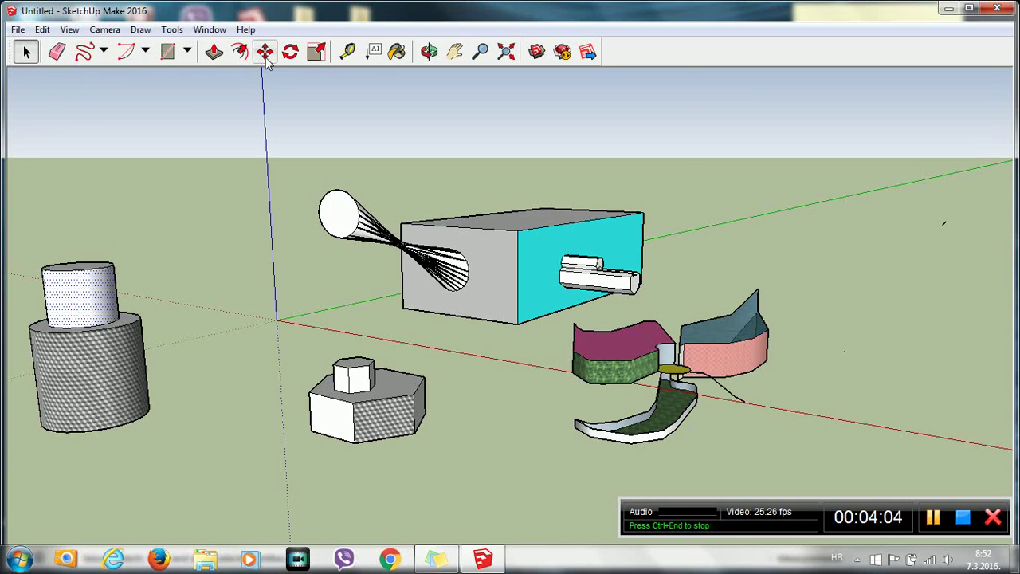
Scale the small upper cylinder narrower with its corner grip and taller with its top grip
left_click(316, 51)
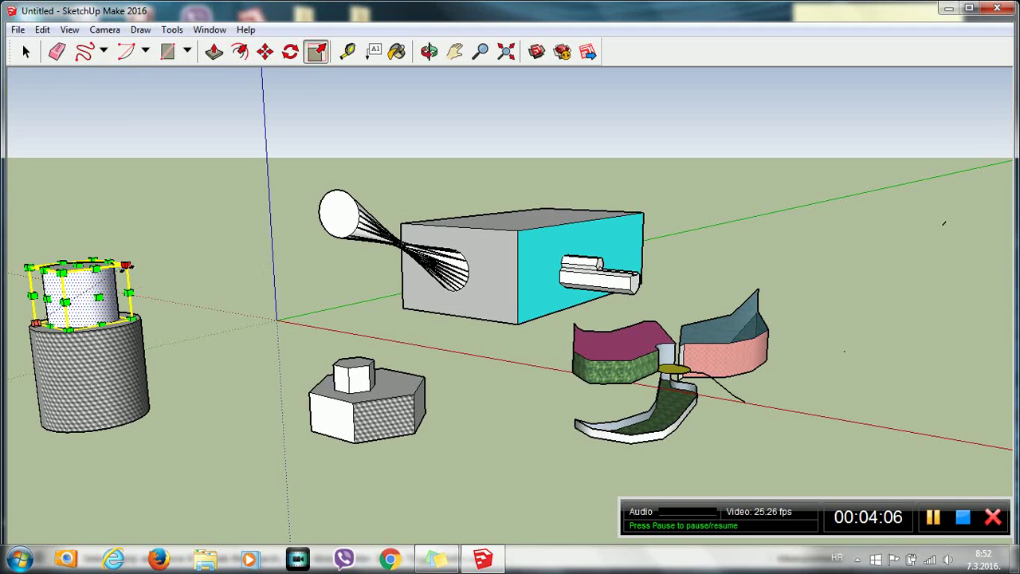
mouse_move(126, 266)
left_mouse_down()
mouse_move(149, 251)
mouse_move(109, 259)
left_mouse_up()
left_click(77, 253)
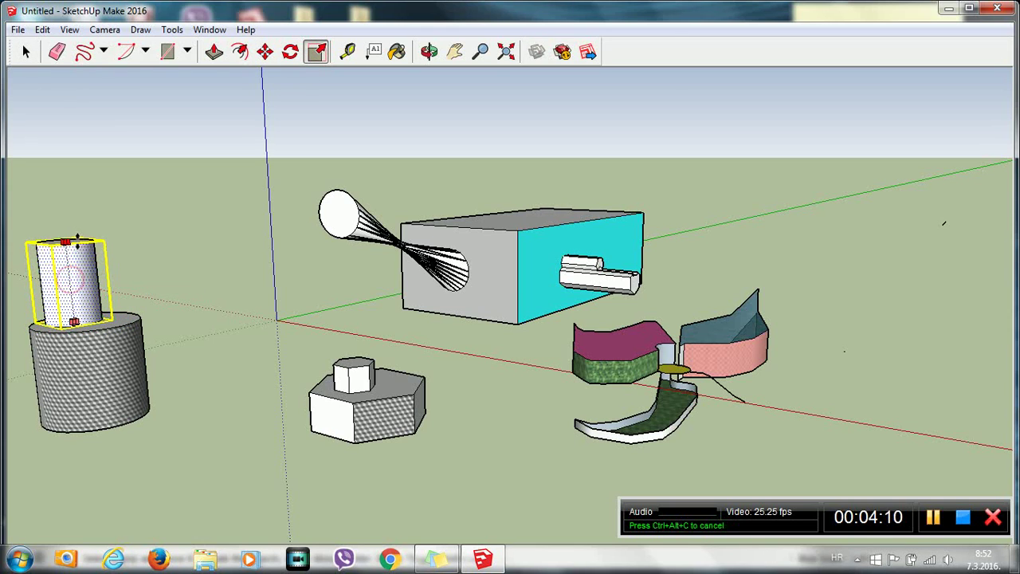
left_click(78, 253)
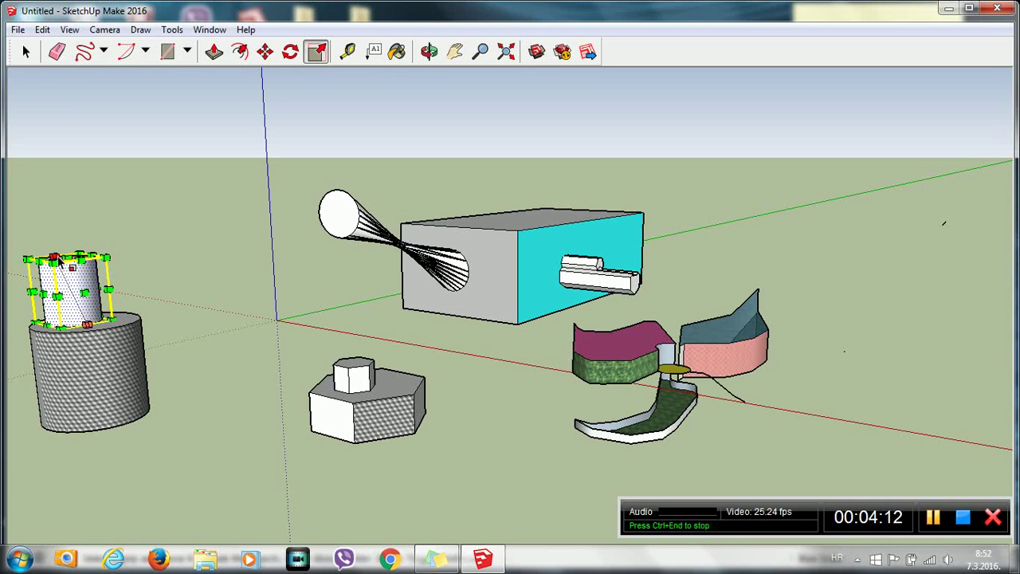
left_click(54, 259)
left_click(67, 249)
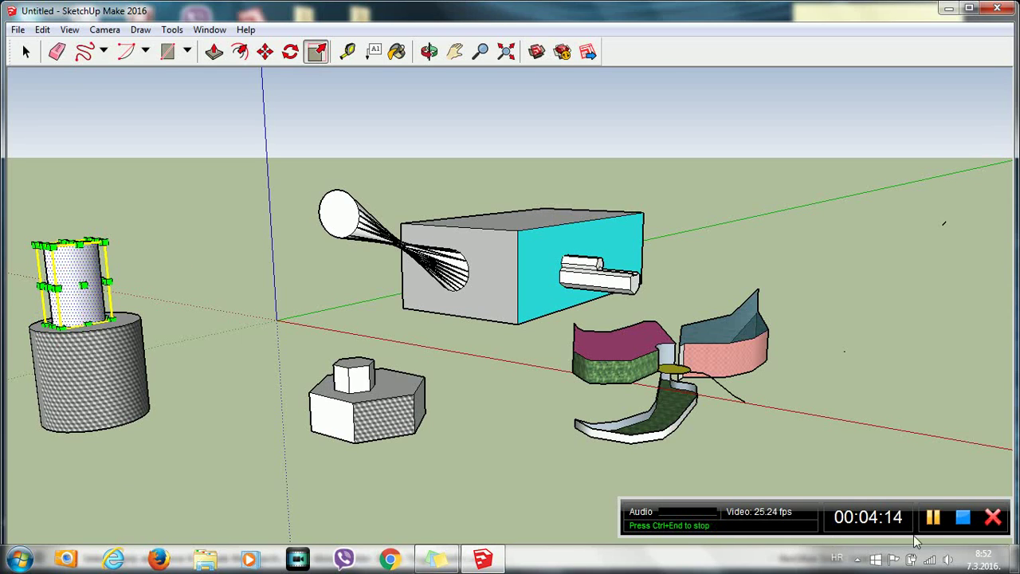